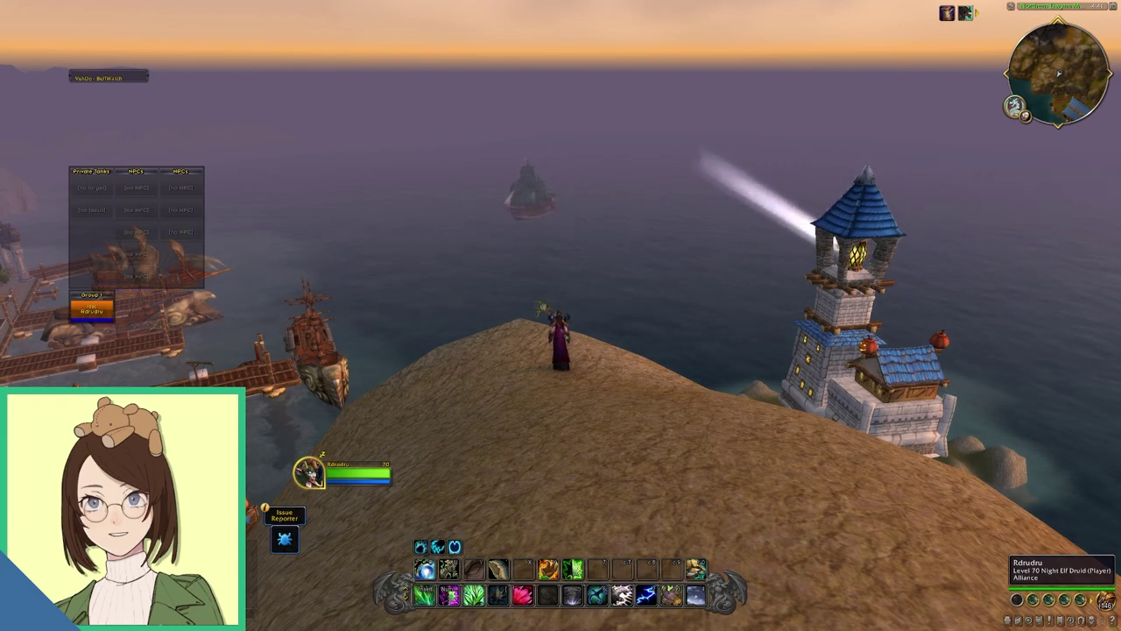
{"action": "left_click_drag", "start_coordinate": [596, 405], "coordinate": [594, 406]}
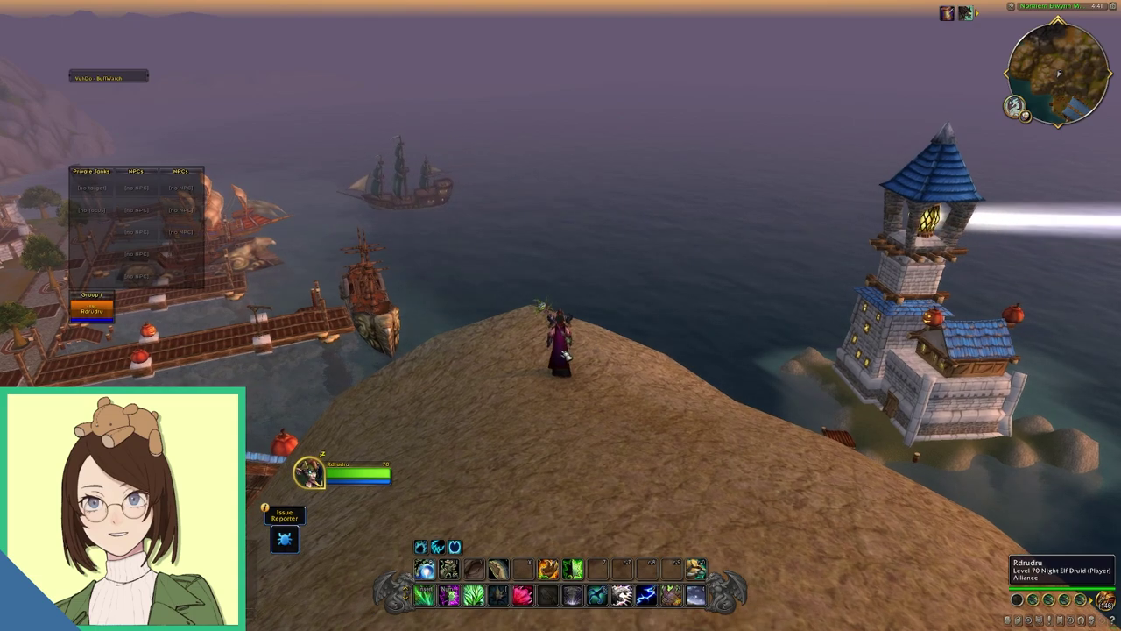
{"action": "mouse_move", "coordinate": [594, 353]}
{"action": "left_mouse_down"}
{"action": "mouse_move", "coordinate": [513, 355]}
{"action": "mouse_move", "coordinate": [586, 353]}
{"action": "left_mouse_up"}
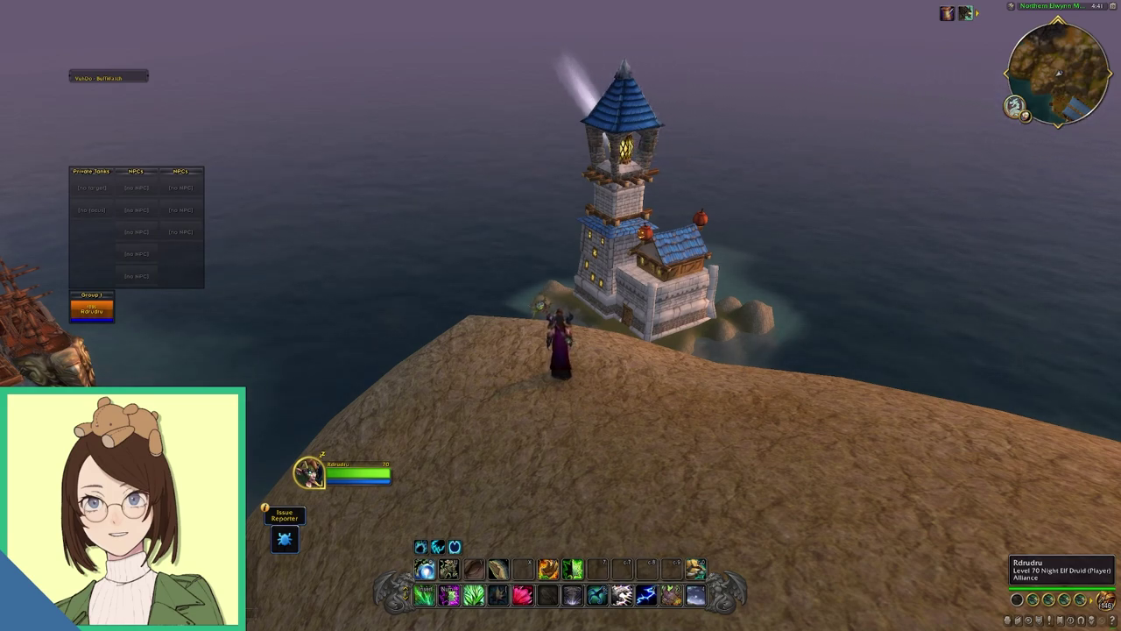
{"action": "left_click_drag", "start_coordinate": [429, 325], "coordinate": [339, 349]}
{"action": "left_click_drag", "start_coordinate": [429, 325], "coordinate": [500, 323]}
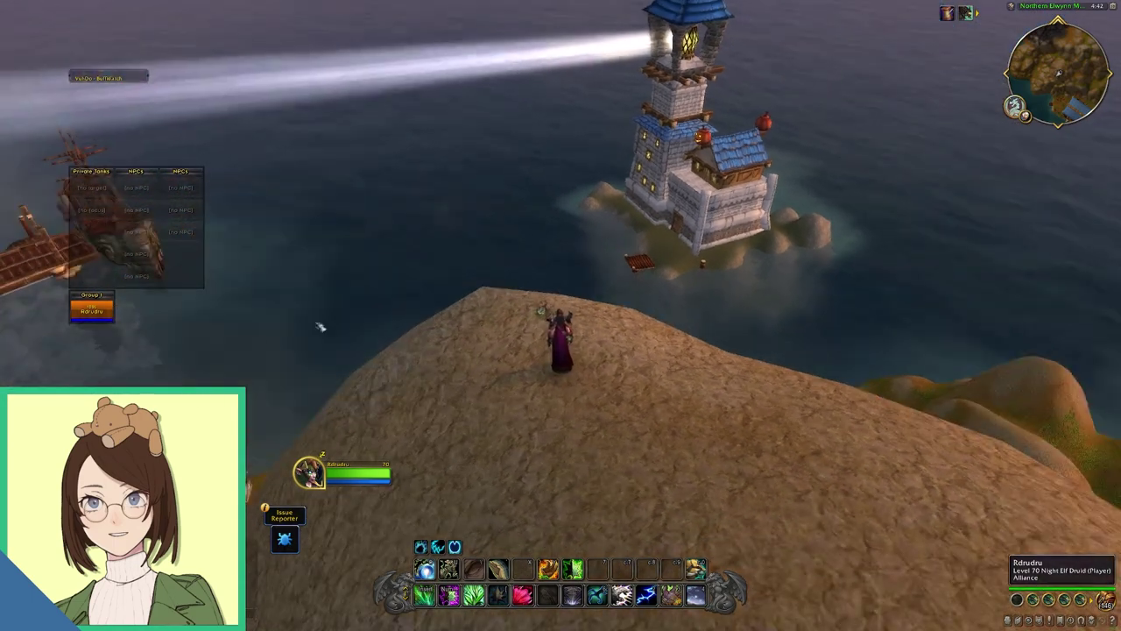
Step: Move the Group 1 panel away from the tank and NPC panel, closer to the character
{"action": "left_click_drag", "start_coordinate": [92, 298], "coordinate": [361, 213]}
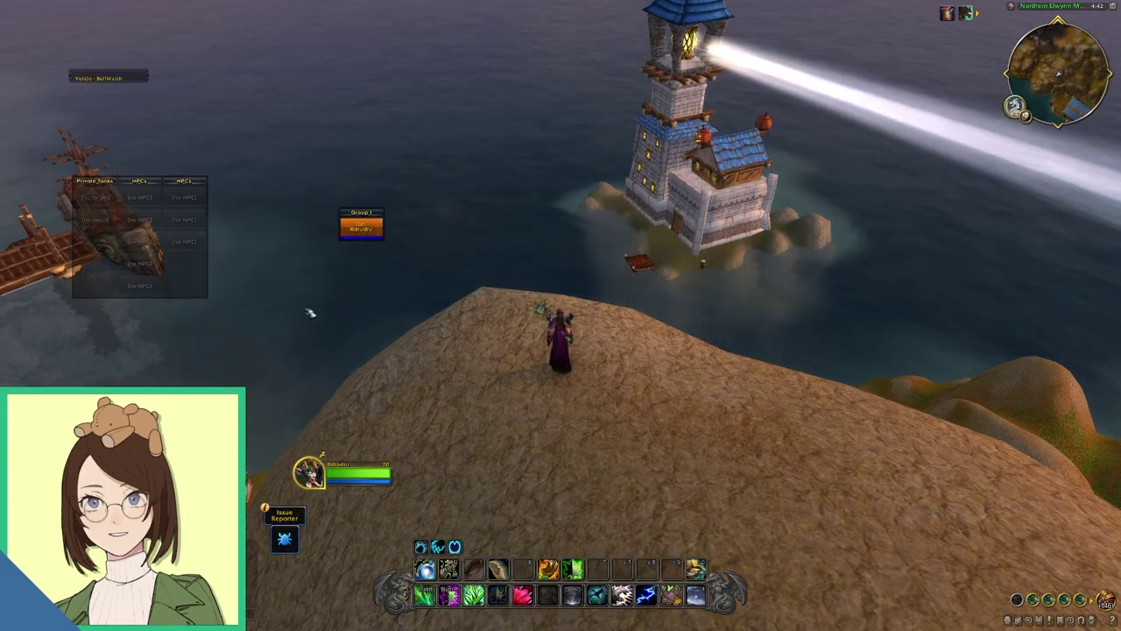
{"action": "left_click_drag", "start_coordinate": [310, 312], "coordinate": [289, 314]}
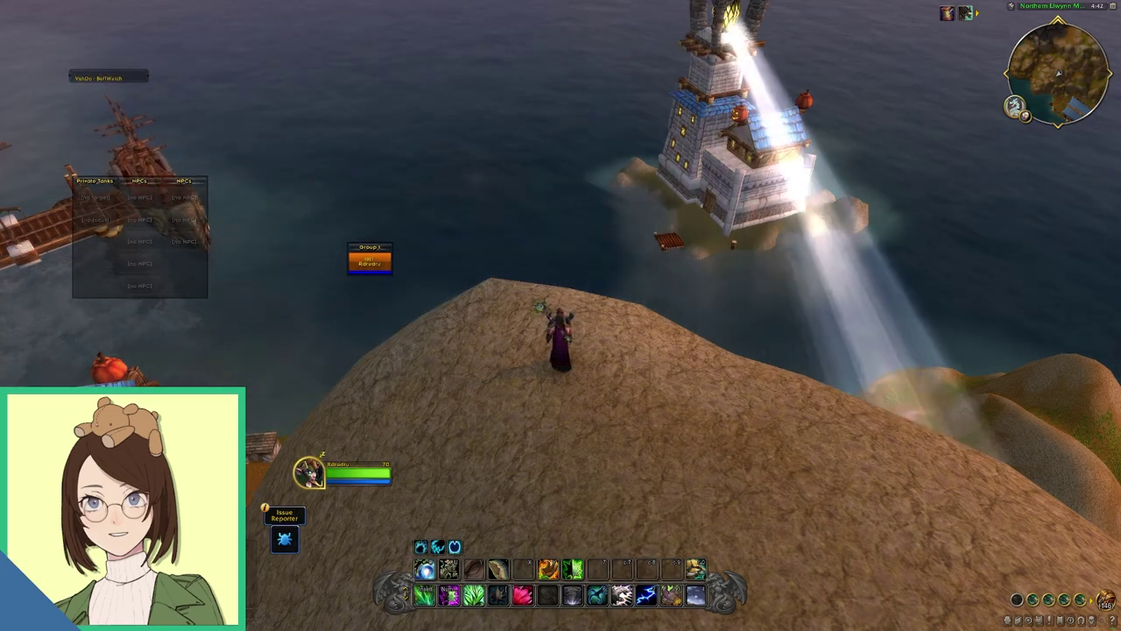
{"action": "left_click_drag", "start_coordinate": [481, 373], "coordinate": [394, 373]}
{"action": "key", "text": "d"}
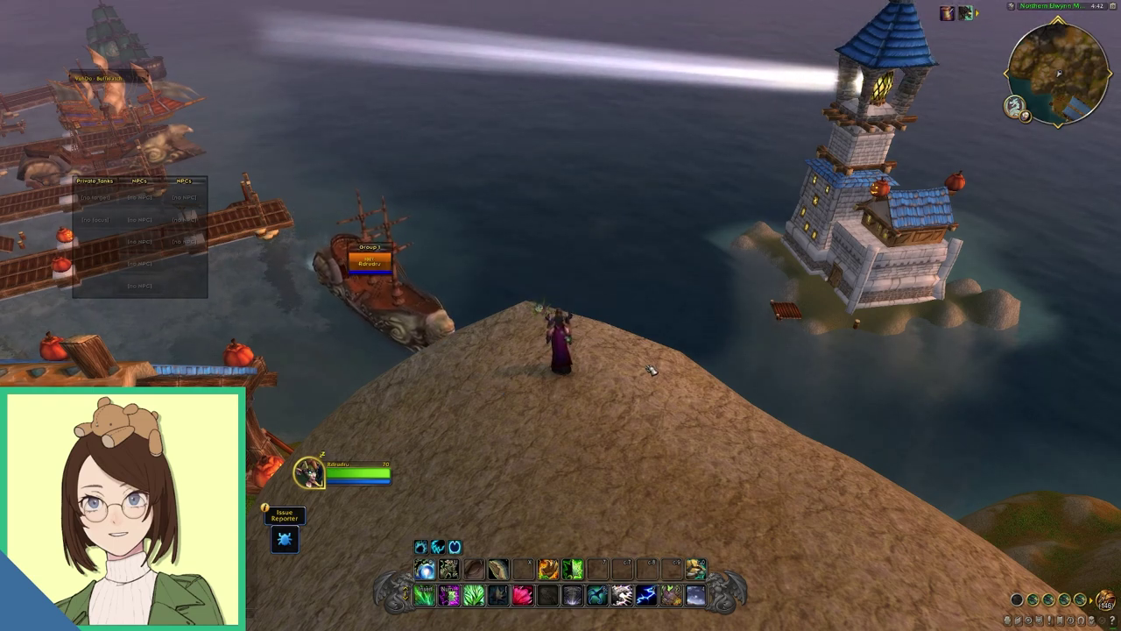
Step: Open the VuhDo options in panel-moving mode and clear the panel holding Private Tanks and NPCs
{"action": "left_click", "coordinate": [1015, 109]}
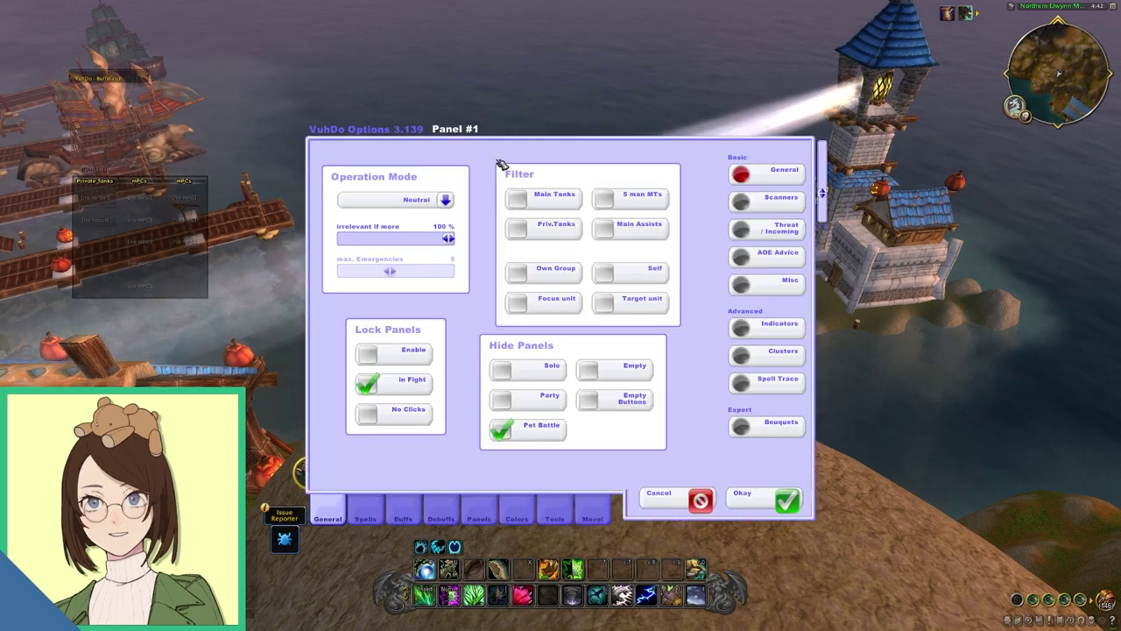
{"action": "left_click_drag", "start_coordinate": [500, 94], "coordinate": [624, 160]}
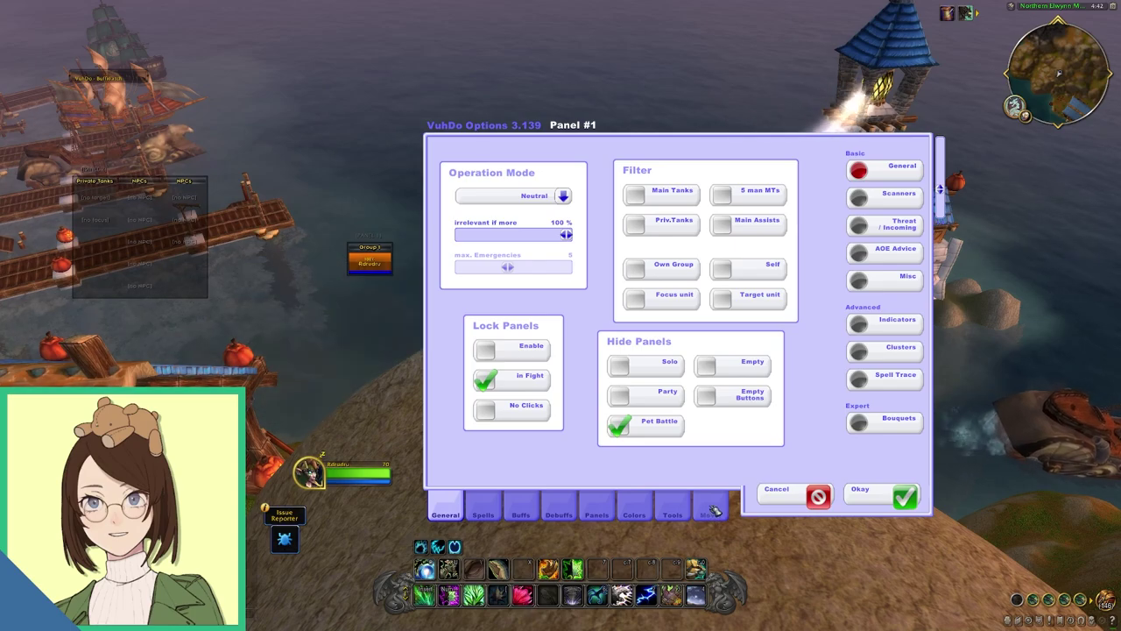
{"action": "left_click_drag", "start_coordinate": [716, 482], "coordinate": [718, 481]}
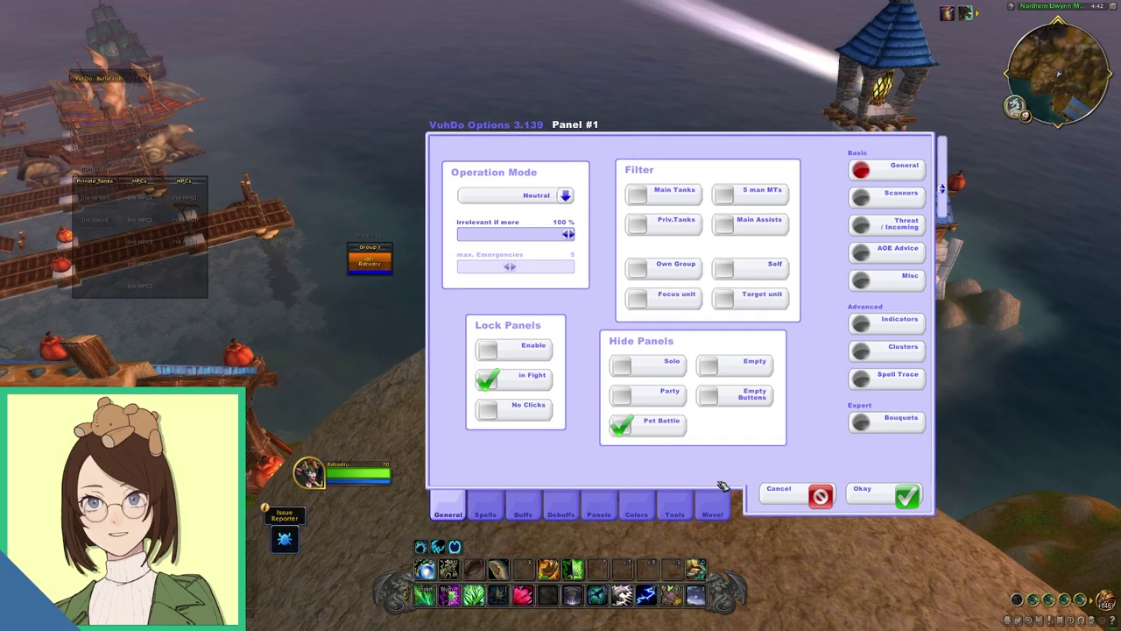
{"action": "left_click", "coordinate": [722, 506]}
{"action": "left_click_drag", "start_coordinate": [515, 372], "coordinate": [541, 462]}
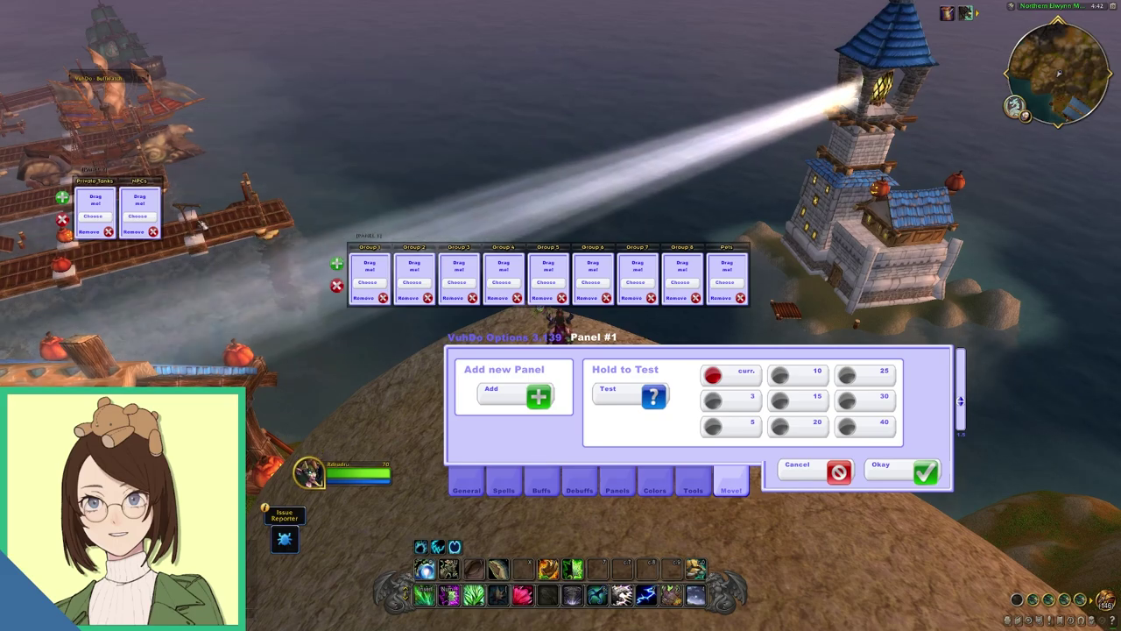
{"action": "left_click_drag", "start_coordinate": [101, 175], "coordinate": [158, 177]}
{"action": "left_click", "coordinate": [119, 222]}
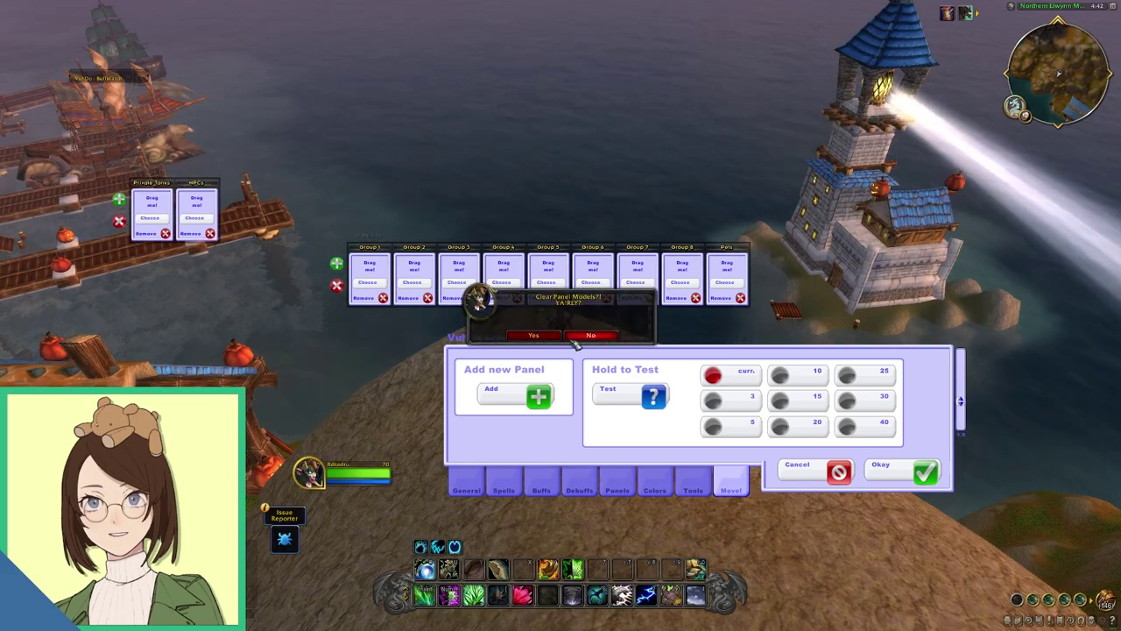
{"action": "left_click", "coordinate": [557, 338]}
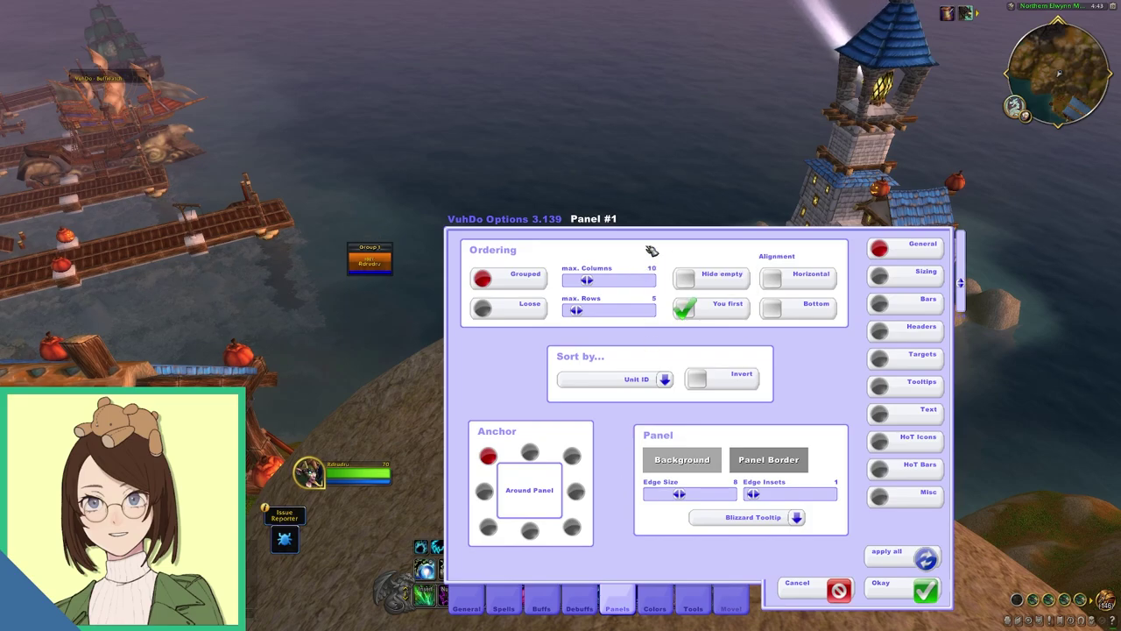
Step: Hide empty groups in Panel #1, disable You first, sort by Tank => Healer => MDPS => RDPS, and set the edge size to 1
{"action": "left_click_drag", "start_coordinate": [652, 251], "coordinate": [677, 203]}
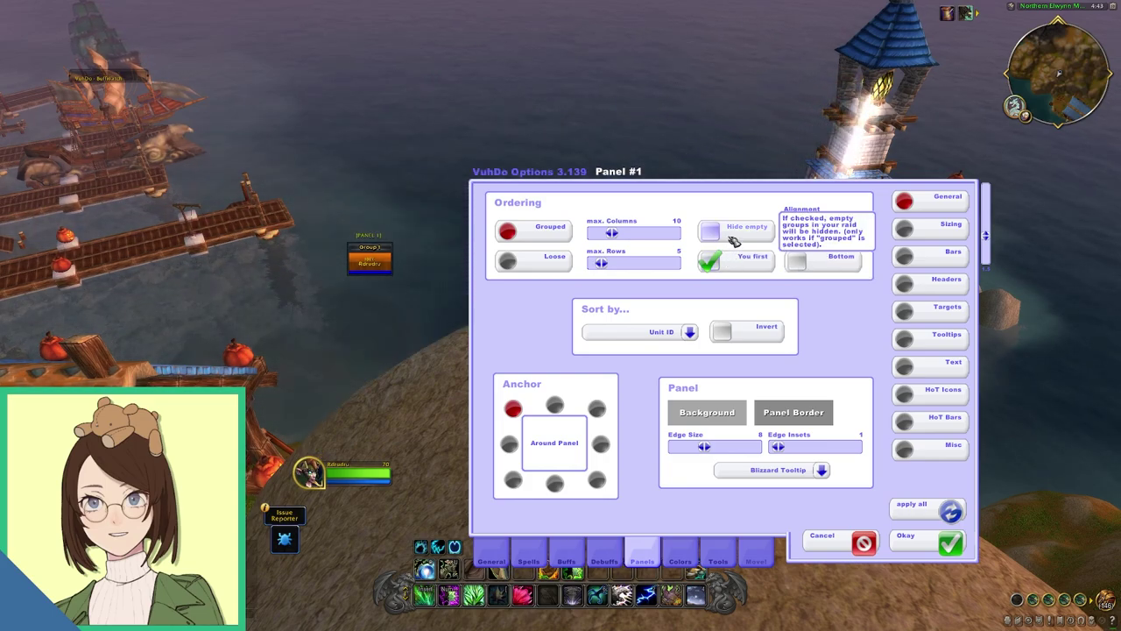
{"action": "left_click", "coordinate": [732, 235]}
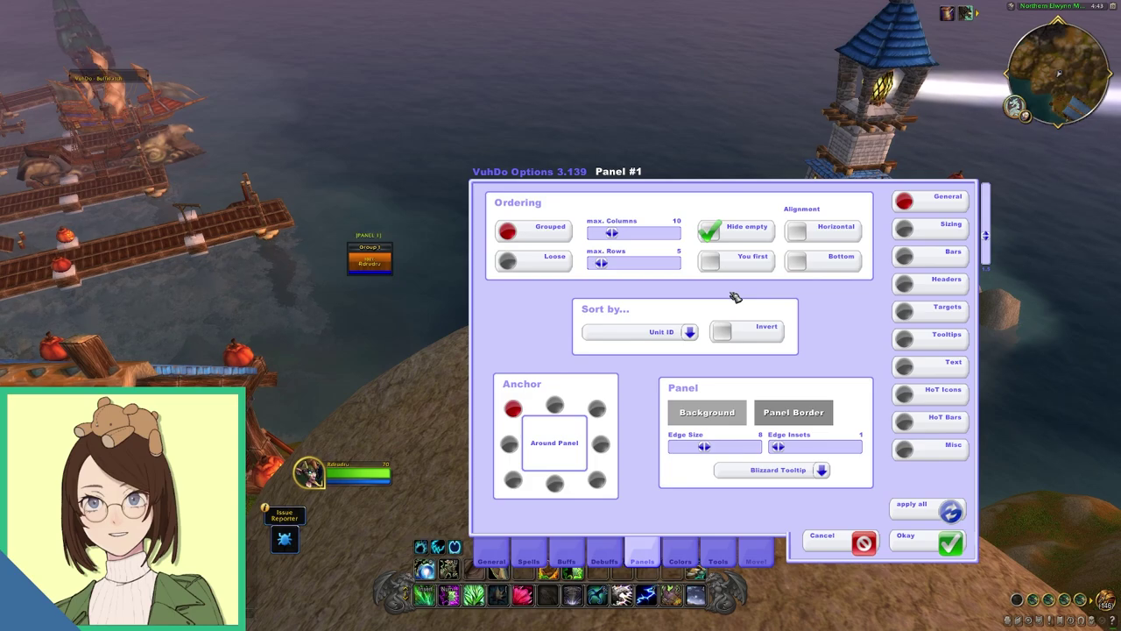
{"action": "left_click", "coordinate": [693, 332]}
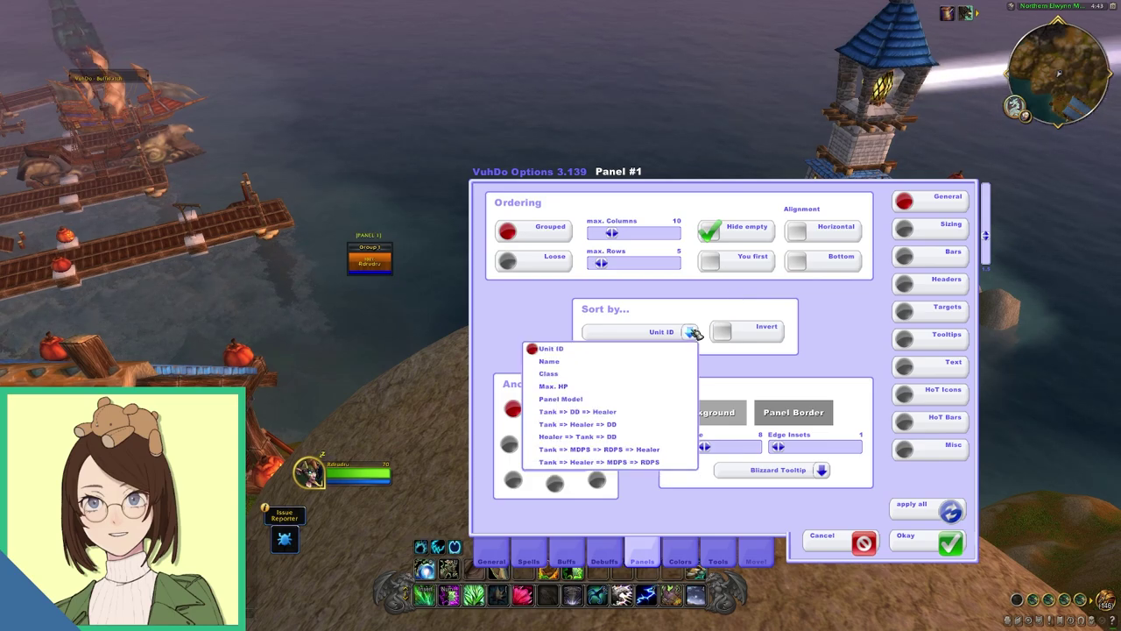
{"action": "left_click", "coordinate": [681, 463]}
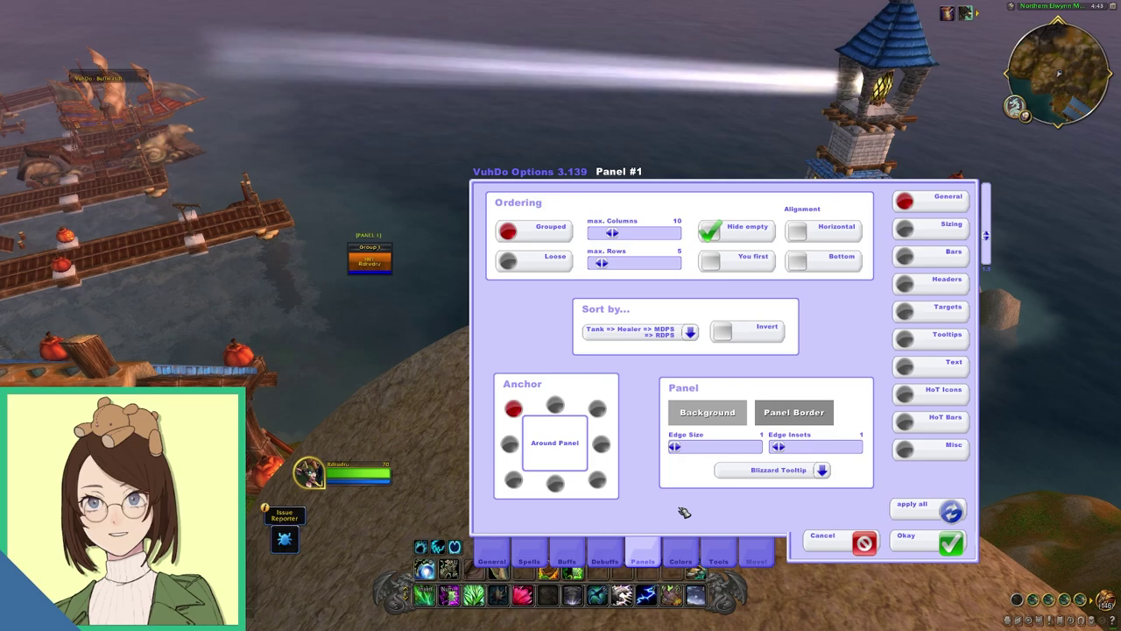
Step: Set Panel #1's bar height to 47 and adjust the width of its health bars
{"action": "left_click_drag", "start_coordinate": [350, 391], "coordinate": [431, 413]}
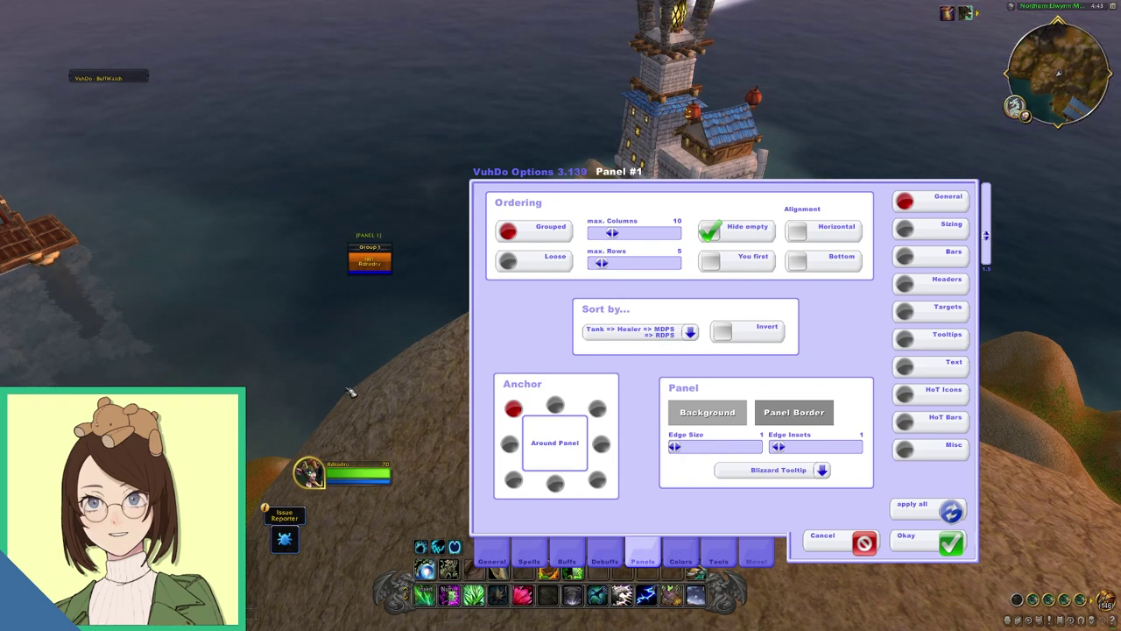
{"action": "left_click", "coordinate": [906, 231]}
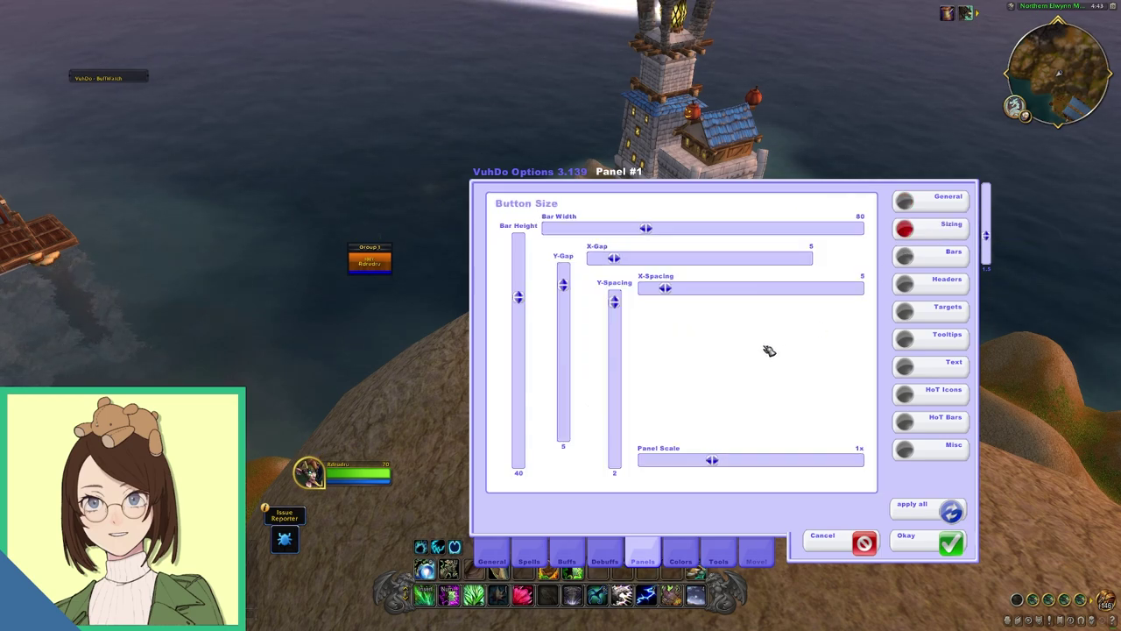
{"action": "left_click_drag", "start_coordinate": [518, 298], "coordinate": [521, 311]}
{"action": "left_click_drag", "start_coordinate": [646, 228], "coordinate": [640, 230]}
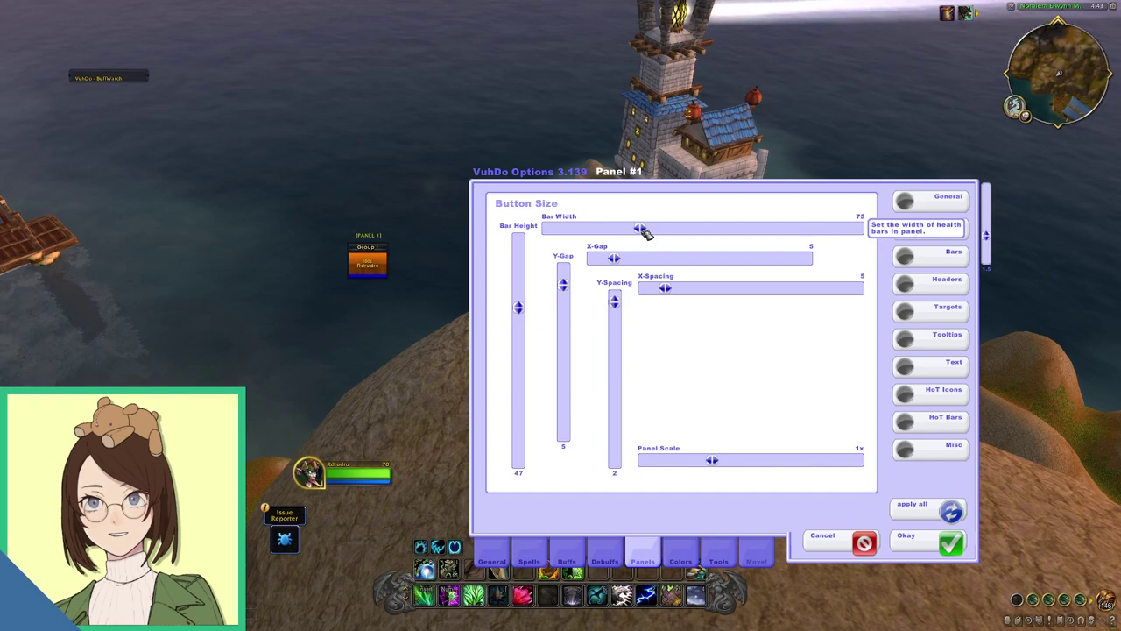
Step: Give Panel #1's bars the Solid texture and Gradient coloring, with a mana bar height of 4
{"action": "left_click", "coordinate": [908, 257]}
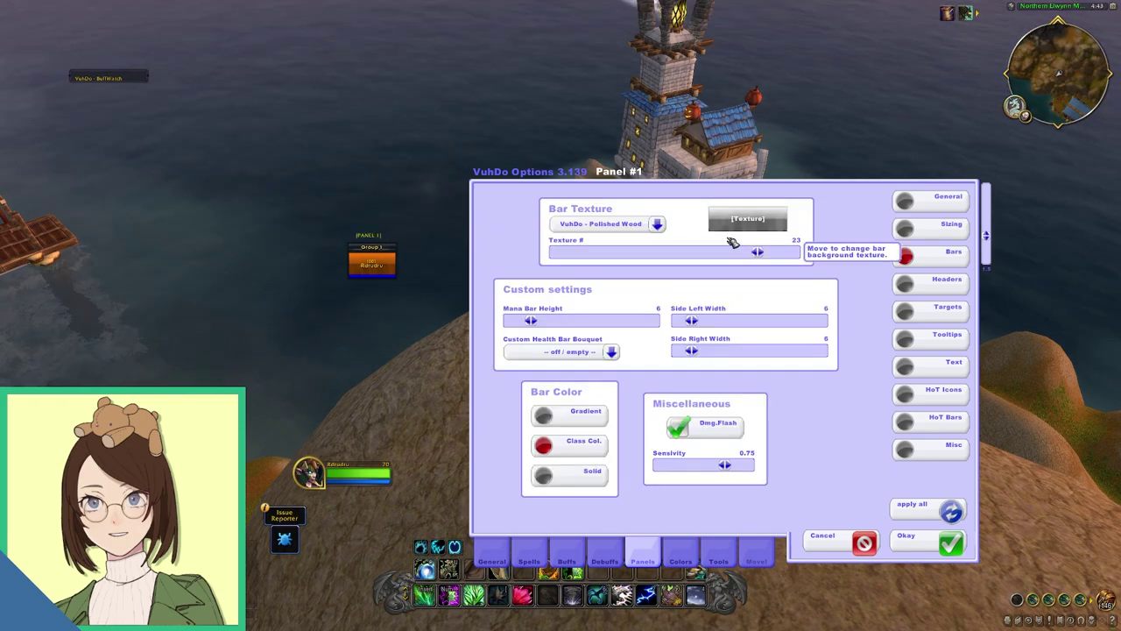
{"action": "left_click", "coordinate": [657, 224]}
{"action": "left_click", "coordinate": [629, 291]}
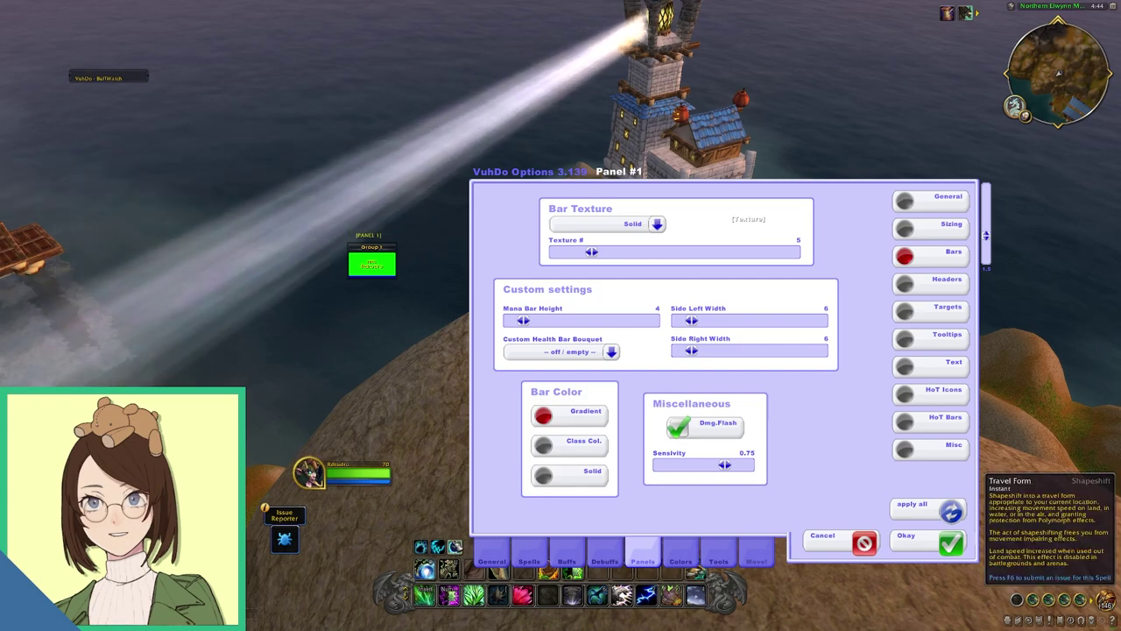
Step: Test the gradient health bar by taking fall damage out of travel form and healing through the panel
{"action": "key", "text": "space"}
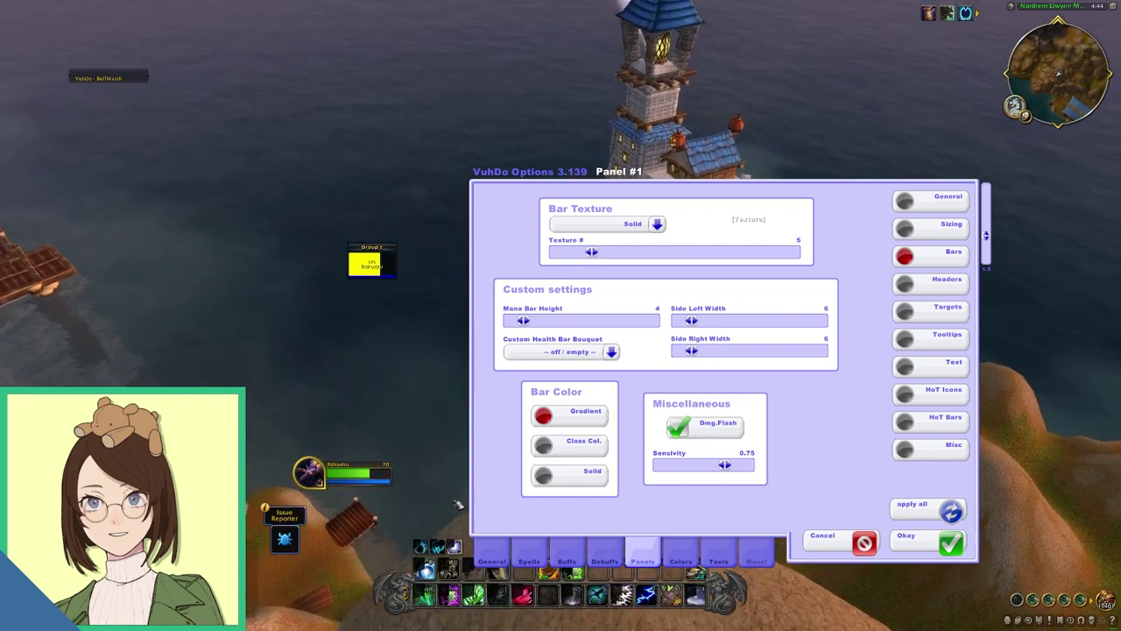
{"action": "left_click", "coordinate": [456, 547]}
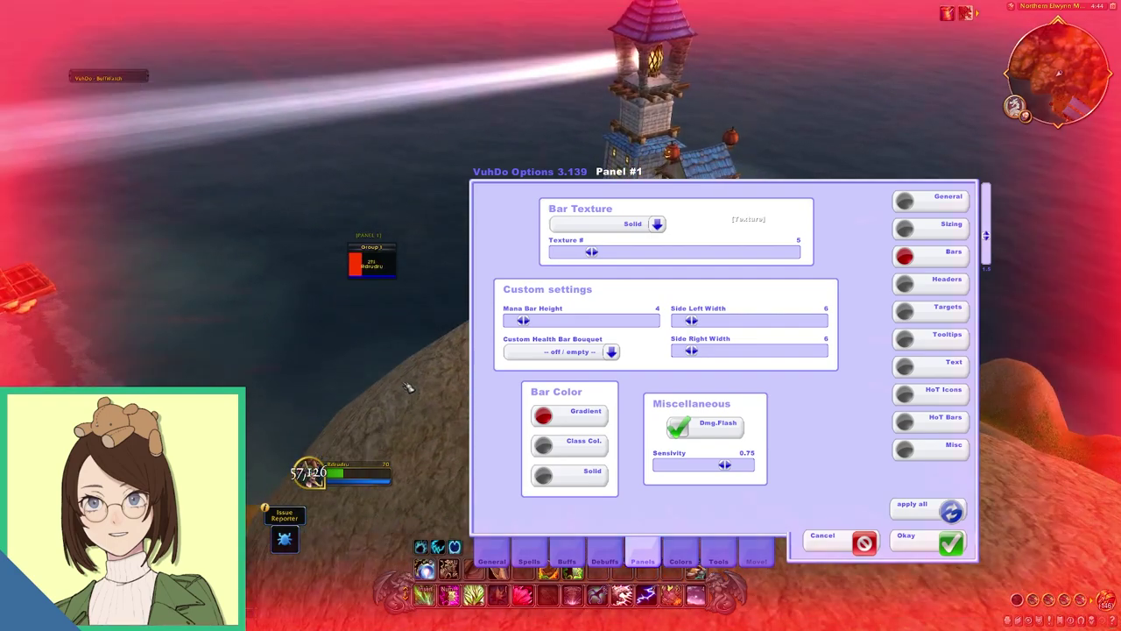
{"action": "left_click", "coordinate": [379, 274]}
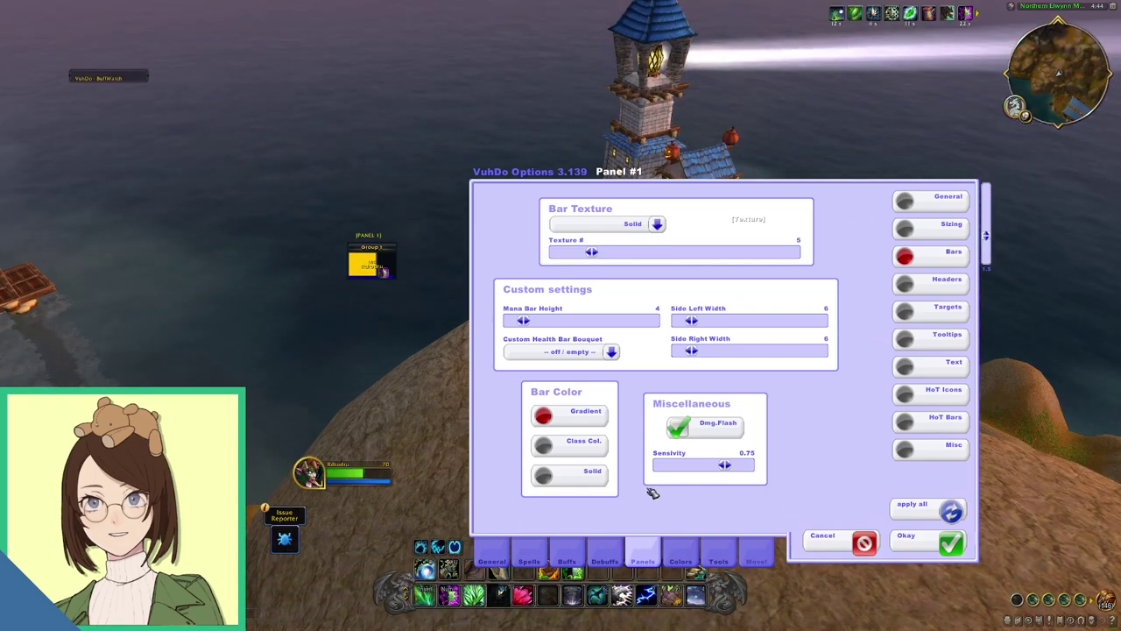
Step: Hide Panel #1's headers and review its Targets and Tooltips settings
{"action": "left_click", "coordinate": [938, 282]}
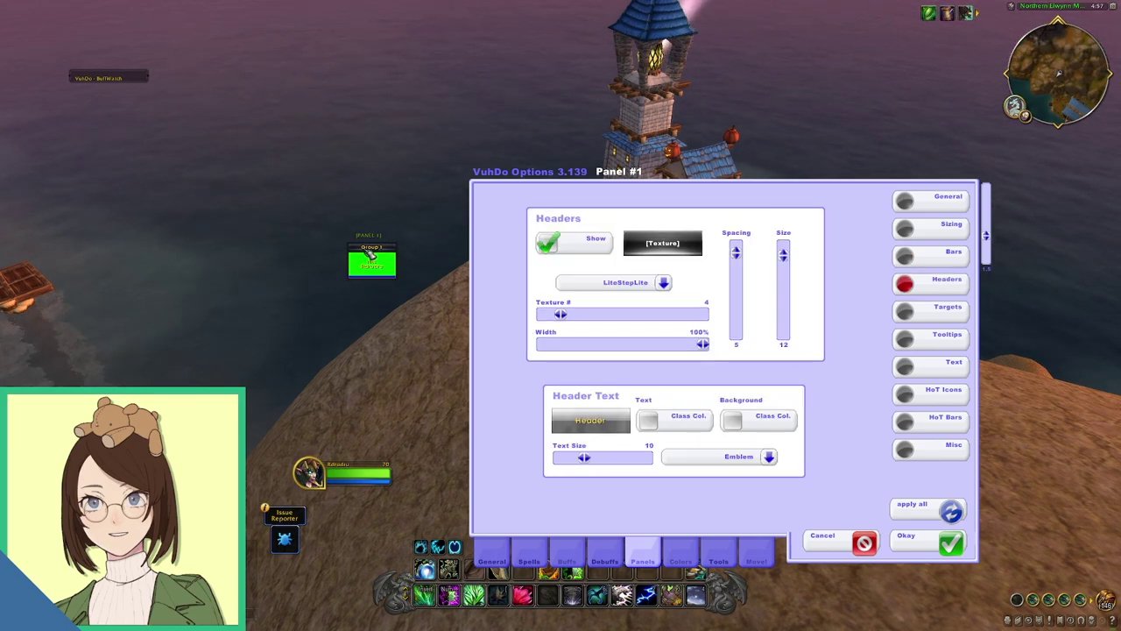
{"action": "left_click", "coordinate": [577, 244]}
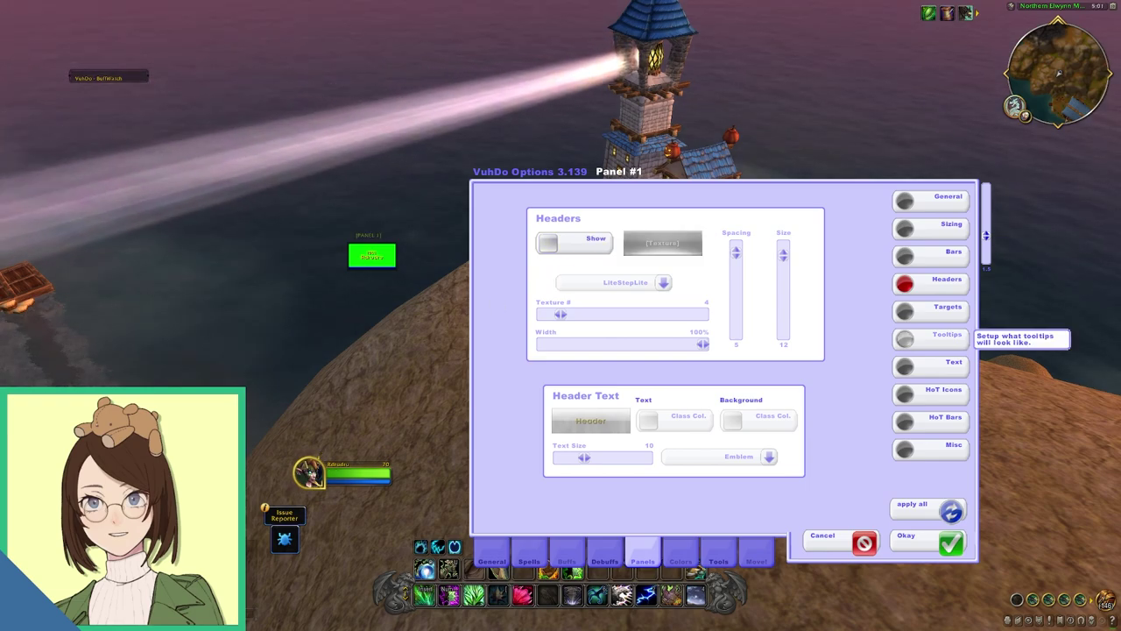
{"action": "left_click", "coordinate": [937, 317]}
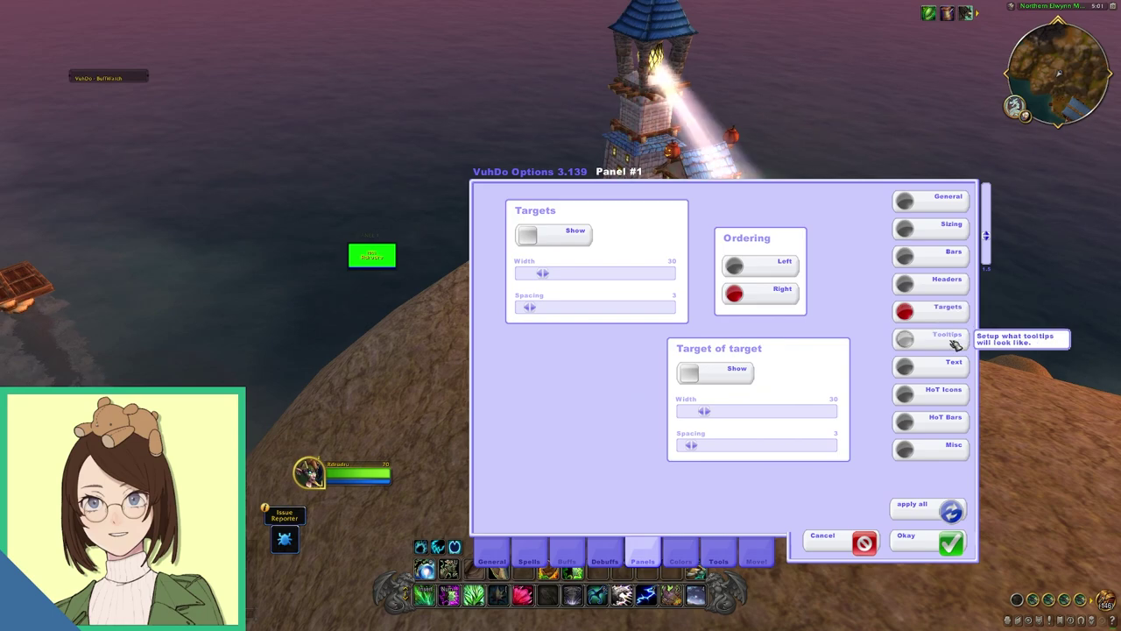
{"action": "left_click", "coordinate": [954, 341]}
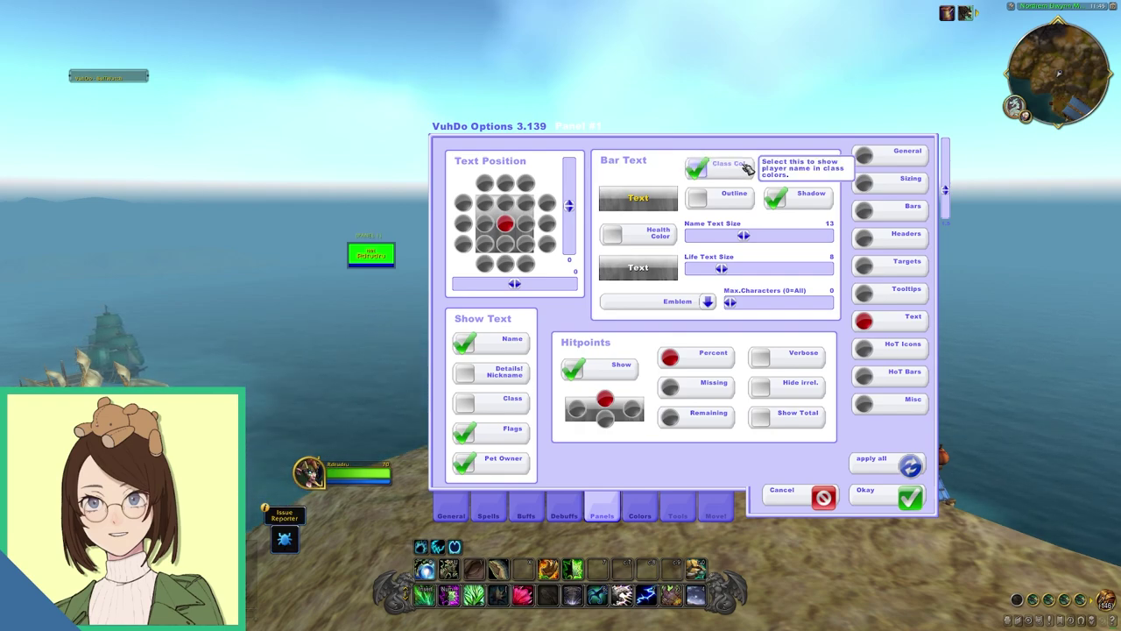
Step: Enable Outline for the bar text and check the name text size and available fonts
{"action": "left_click", "coordinate": [749, 209]}
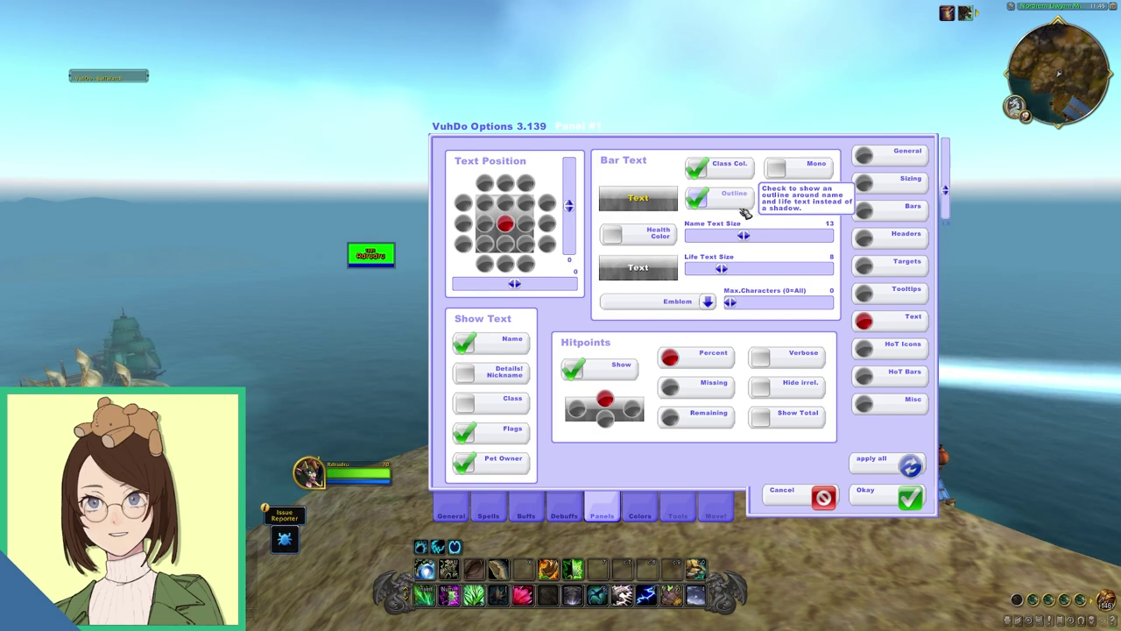
{"action": "left_click_drag", "start_coordinate": [749, 239], "coordinate": [740, 246]}
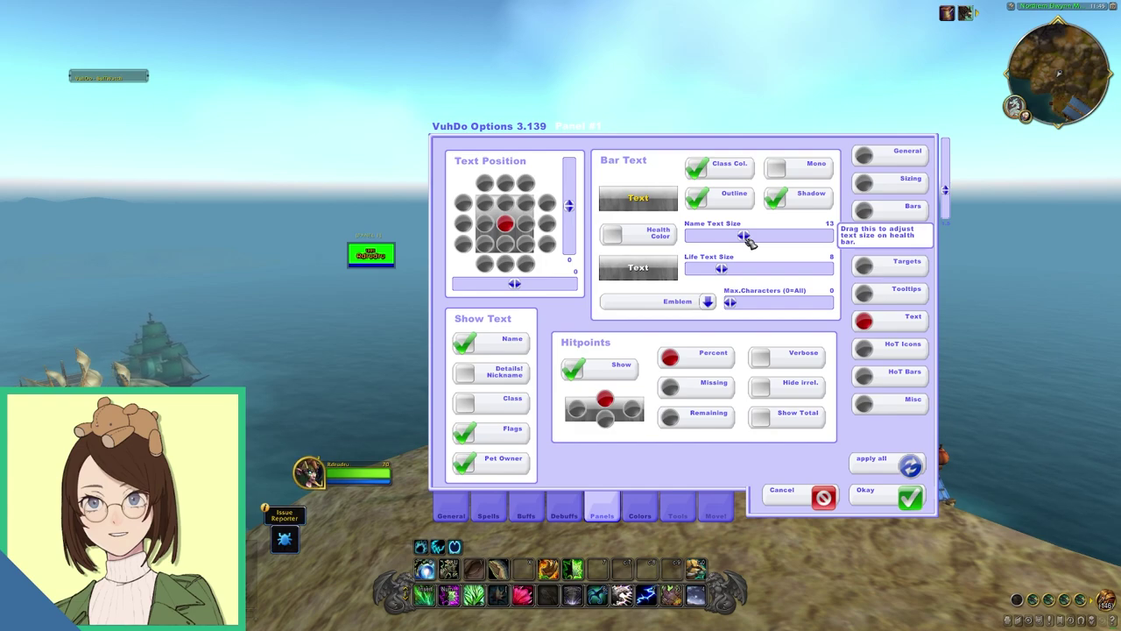
{"action": "left_click", "coordinate": [709, 303]}
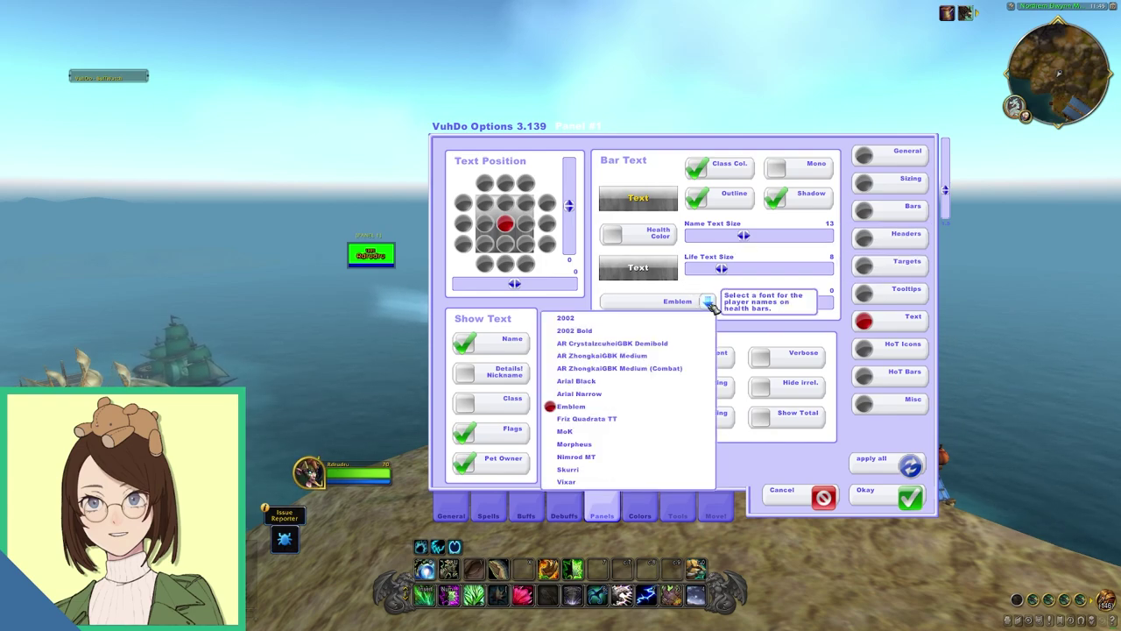
{"action": "left_click", "coordinate": [704, 293]}
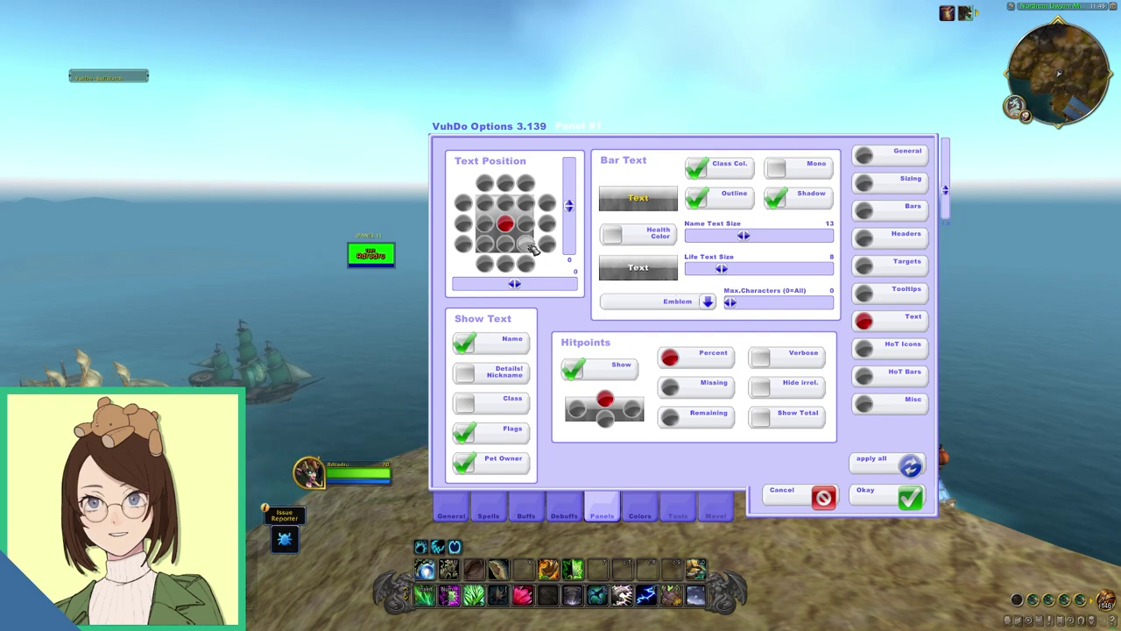
Step: Place the bar text in the health bar's lower-right inner corner, enable Details! Nickname, and hide the hitpoints text
{"action": "left_click", "coordinate": [526, 244]}
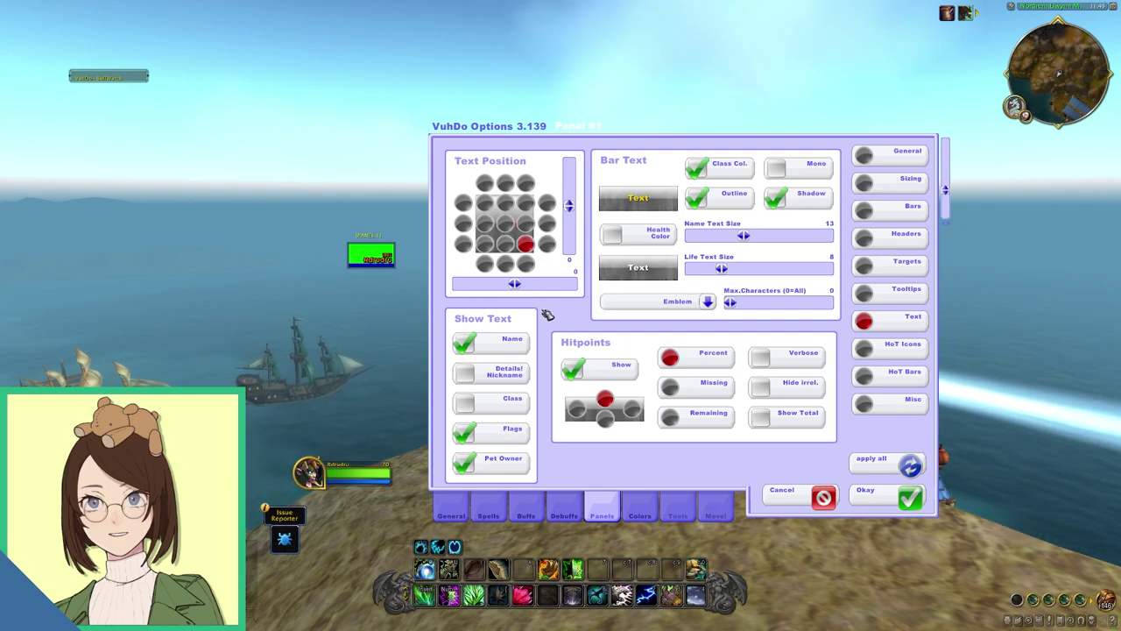
{"action": "left_click", "coordinate": [528, 375]}
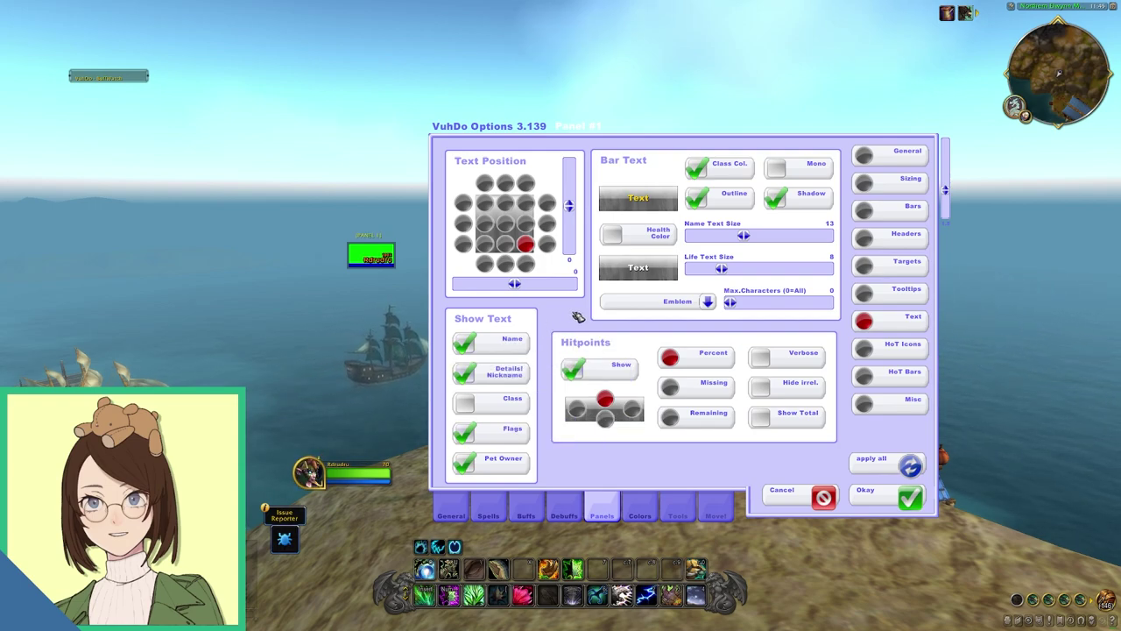
{"action": "left_click", "coordinate": [619, 369]}
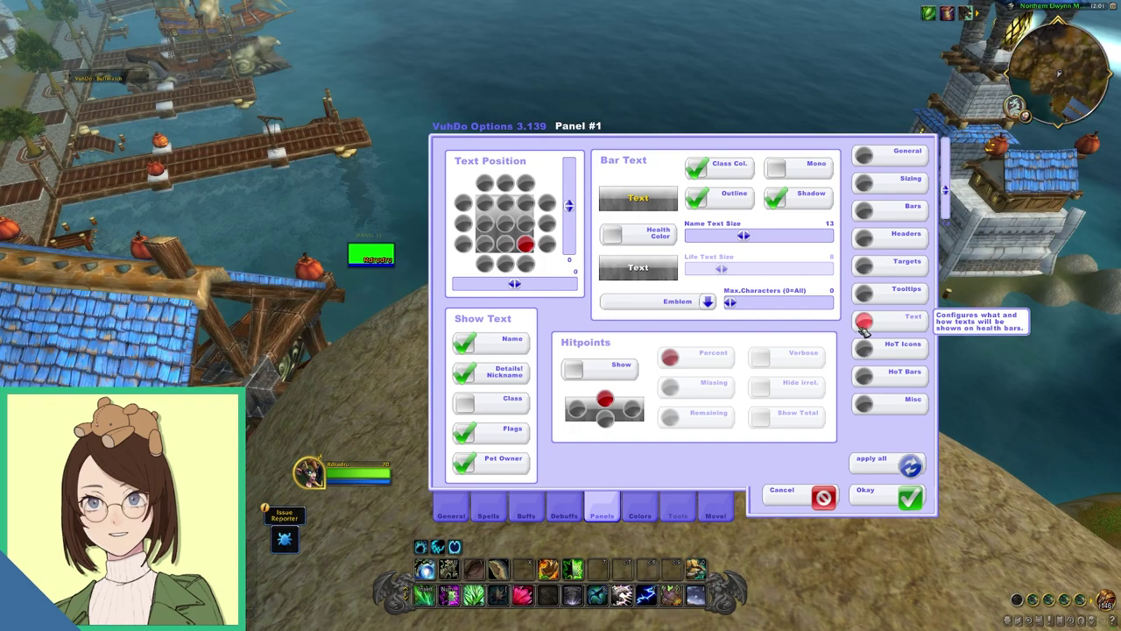
Step: Try several own HoT icon positions while healing through Panel #1, then place them at the health bar's lower left, overlapping the power bars
{"action": "left_click", "coordinate": [911, 346]}
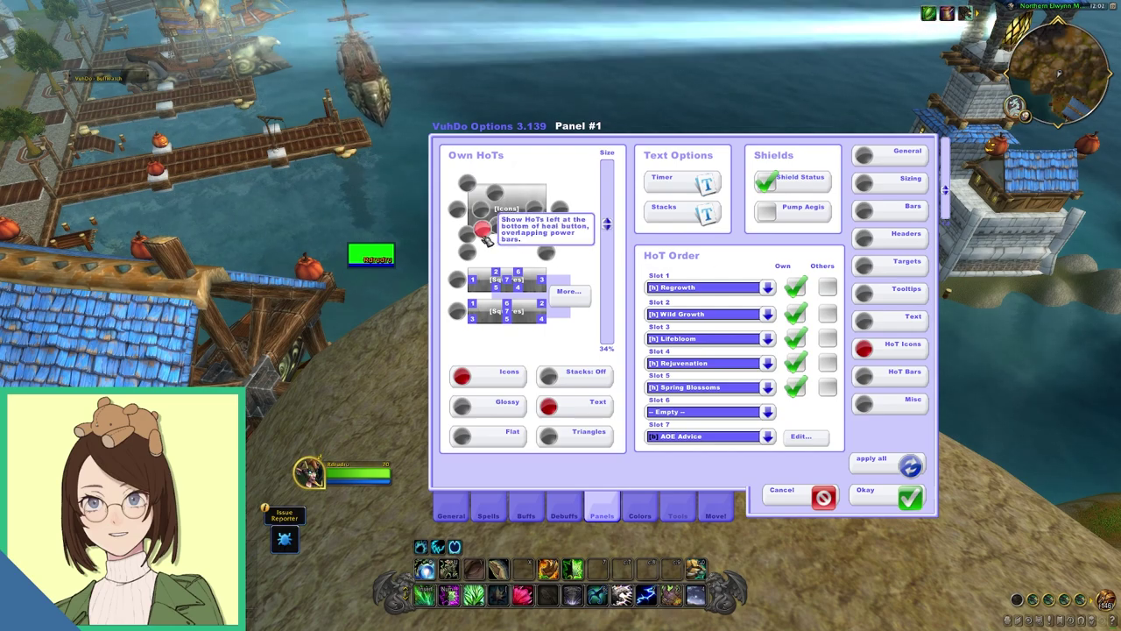
{"action": "left_click", "coordinate": [392, 260]}
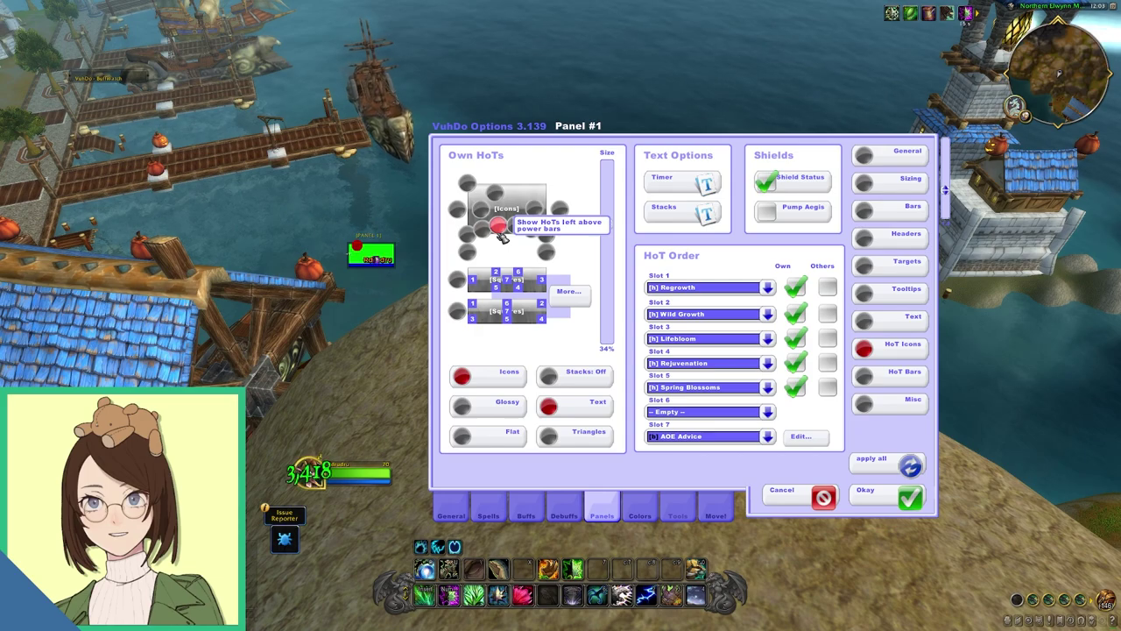
{"action": "left_click", "coordinate": [378, 260]}
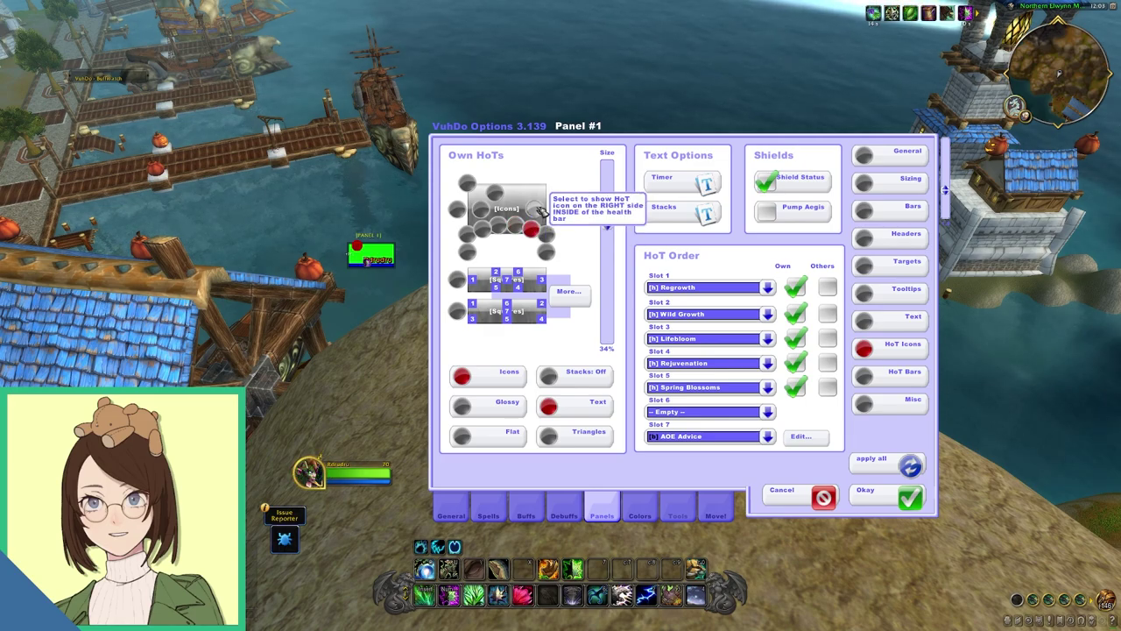
{"action": "left_click", "coordinate": [534, 208]}
{"action": "left_click", "coordinate": [484, 229]}
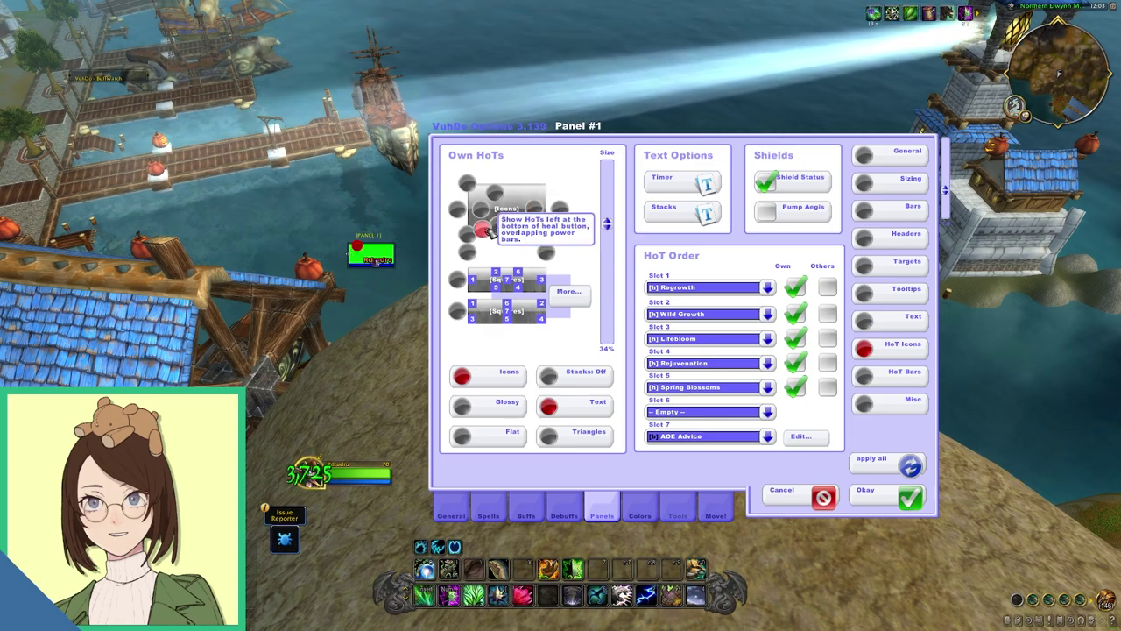
Step: Cast several healing spells on your own character, including Efflorescence, to check the HoT icon order on Panel #1
{"action": "left_click_drag", "start_coordinate": [391, 195], "coordinate": [420, 173]}
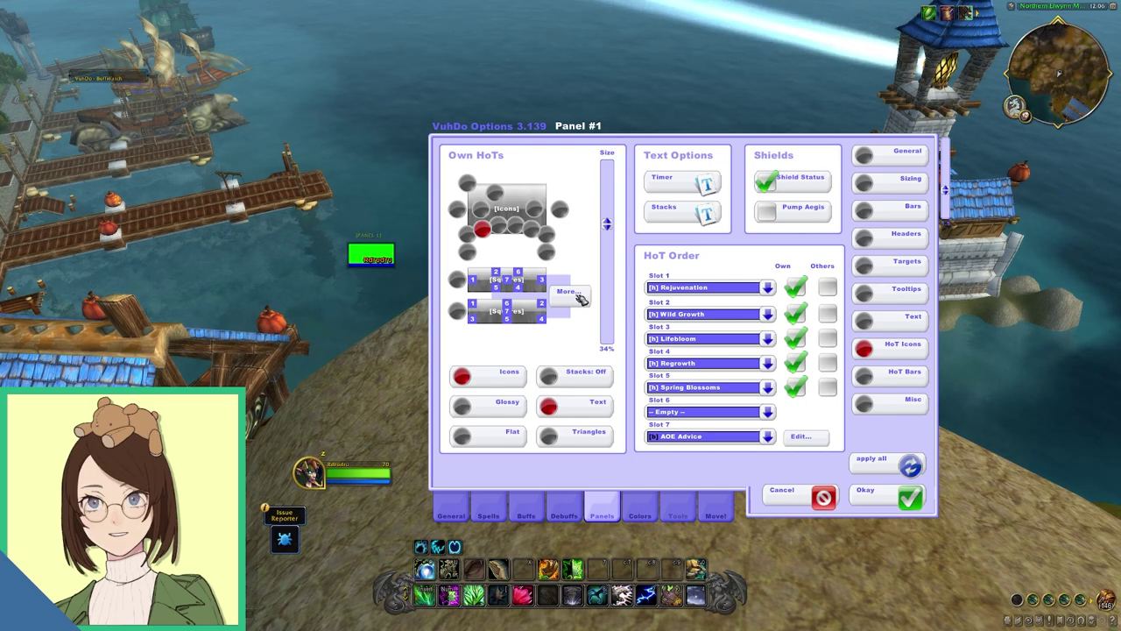
{"action": "left_click", "coordinate": [354, 261]}
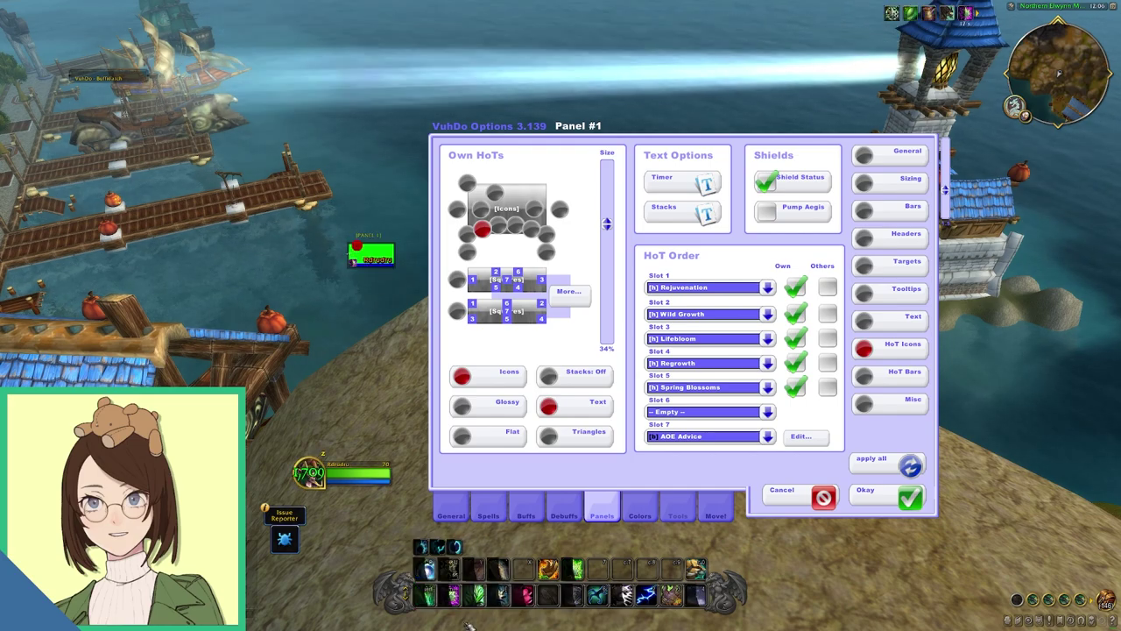
{"action": "left_click", "coordinate": [427, 598]}
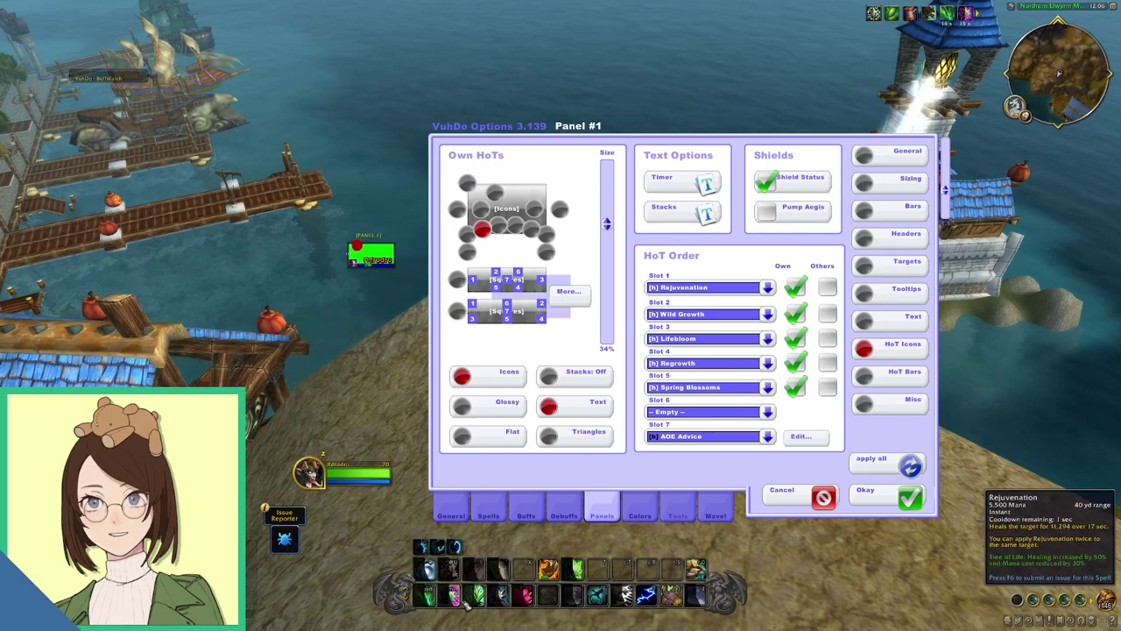
{"action": "left_click", "coordinate": [524, 596]}
{"action": "left_click", "coordinate": [531, 554]}
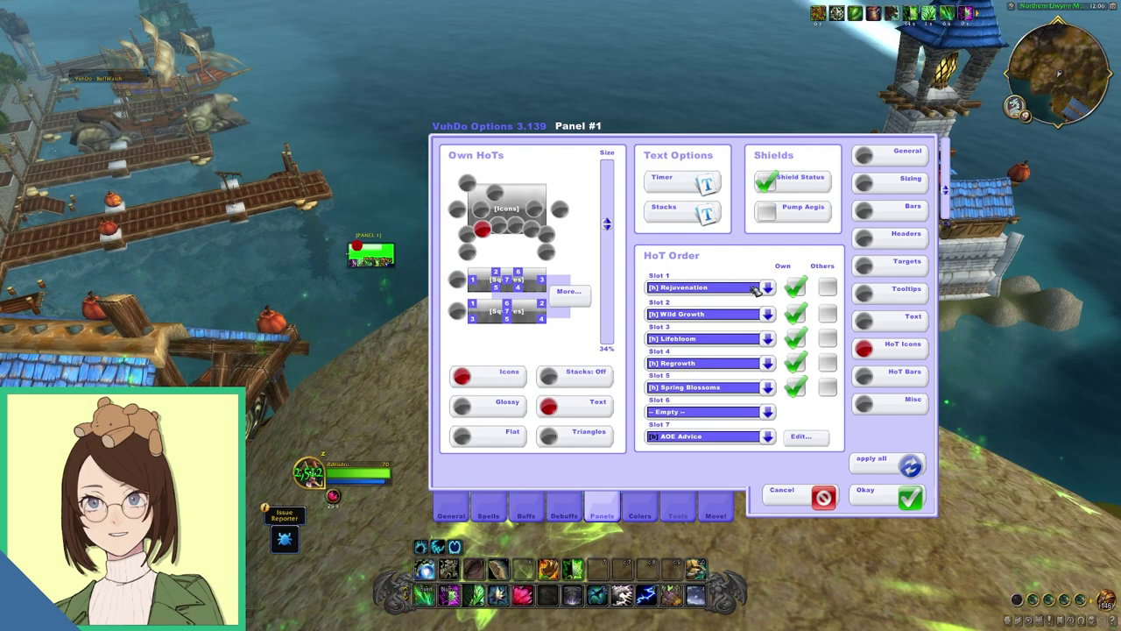
Step: Assign Regrowth to HoT slot 2 and Wild Growth to slot 4, and set the HoT icon size to 34%
{"action": "left_click", "coordinate": [770, 314]}
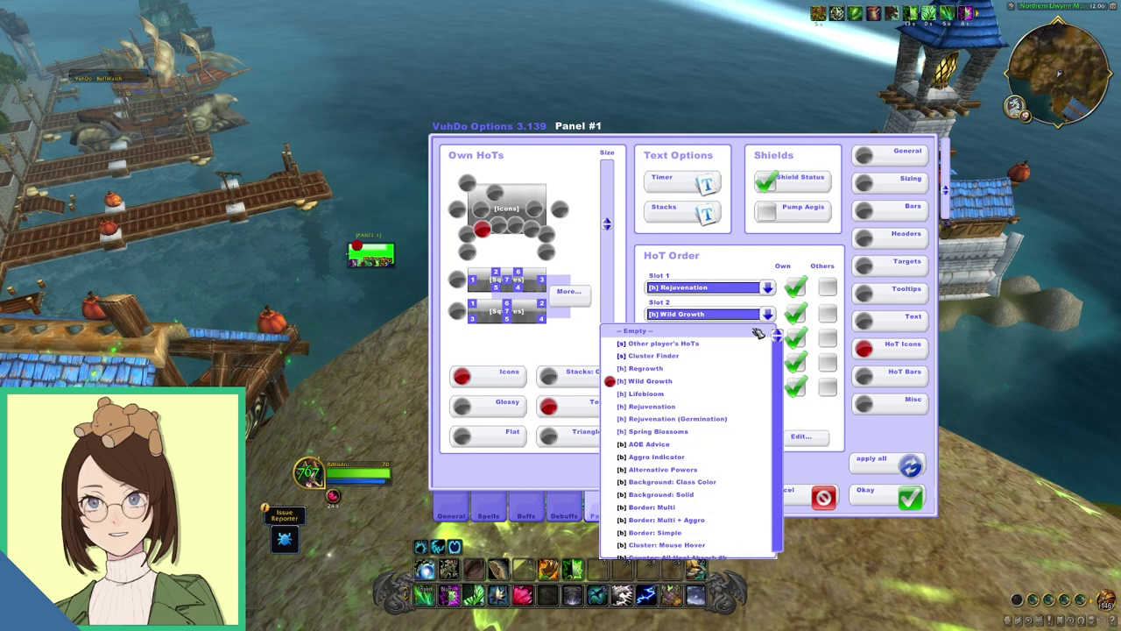
{"action": "left_click", "coordinate": [726, 374]}
{"action": "left_click", "coordinate": [726, 363]}
{"action": "left_click", "coordinate": [650, 434]}
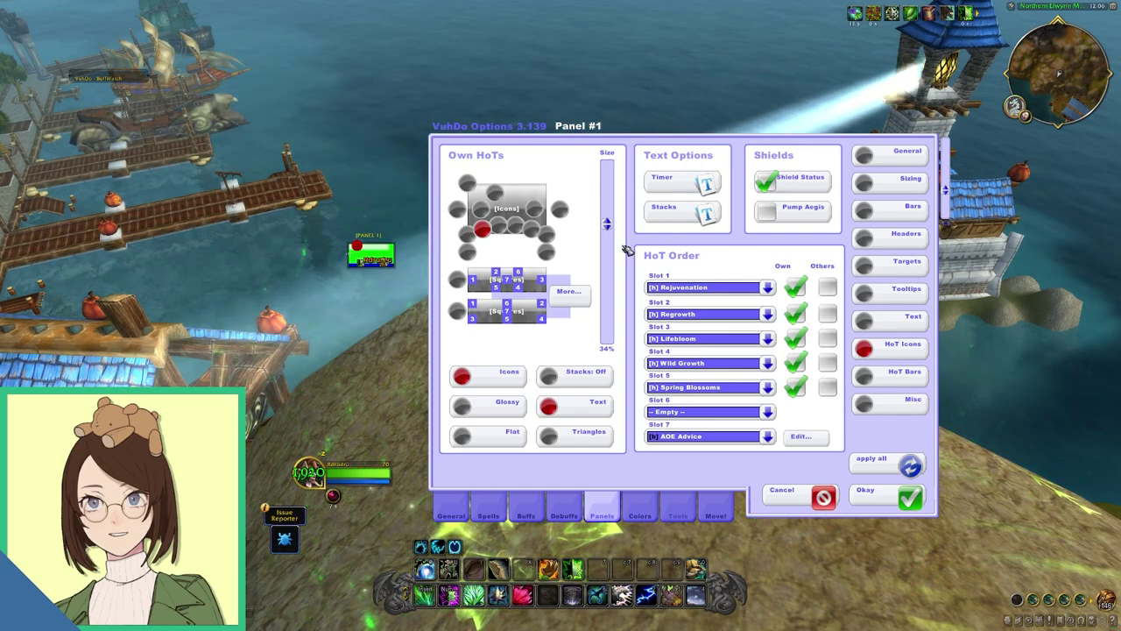
{"action": "left_click_drag", "start_coordinate": [608, 226], "coordinate": [609, 251]}
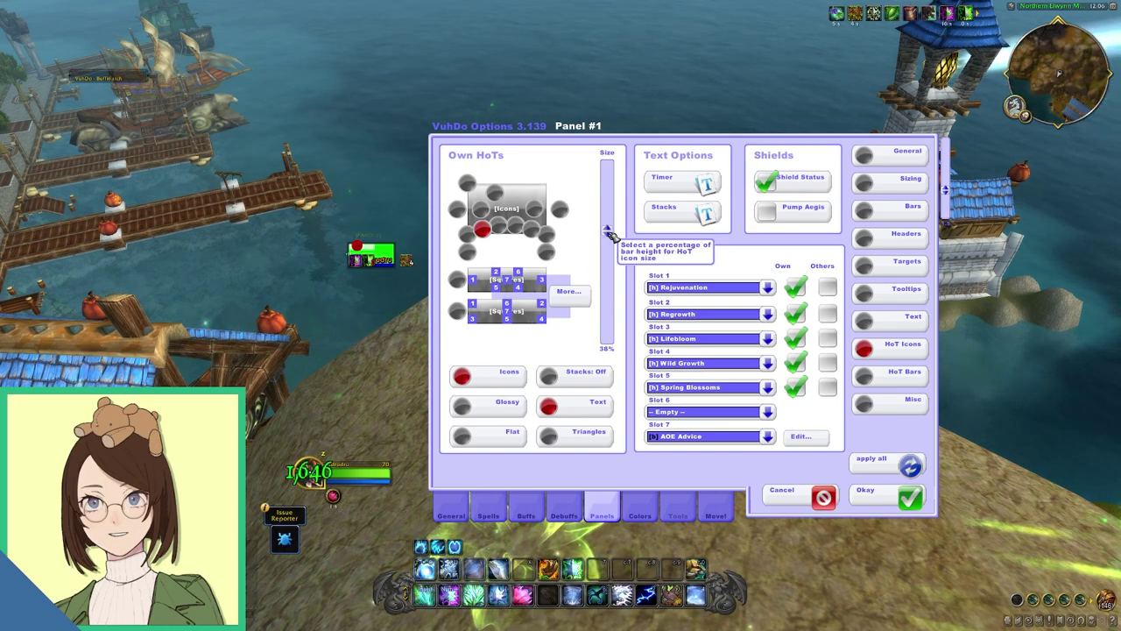
{"action": "left_click_drag", "start_coordinate": [608, 230], "coordinate": [610, 228]}
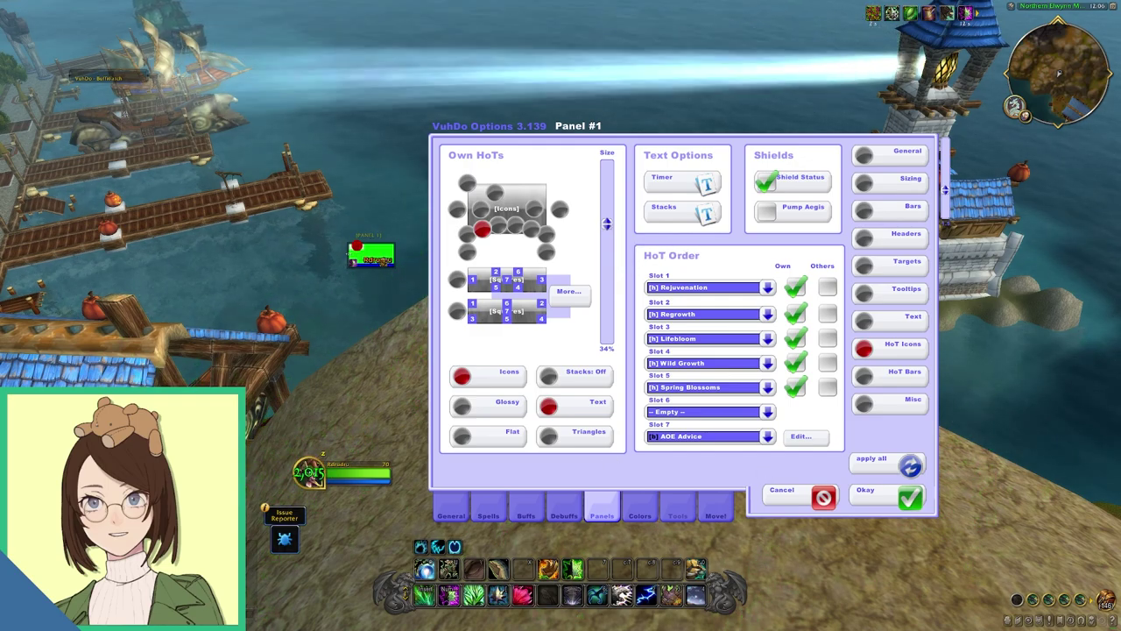
Step: Review the Spells mouse bindings without a modifier and test the Rejuvenation binding on the health bar
{"action": "left_click", "coordinate": [493, 516]}
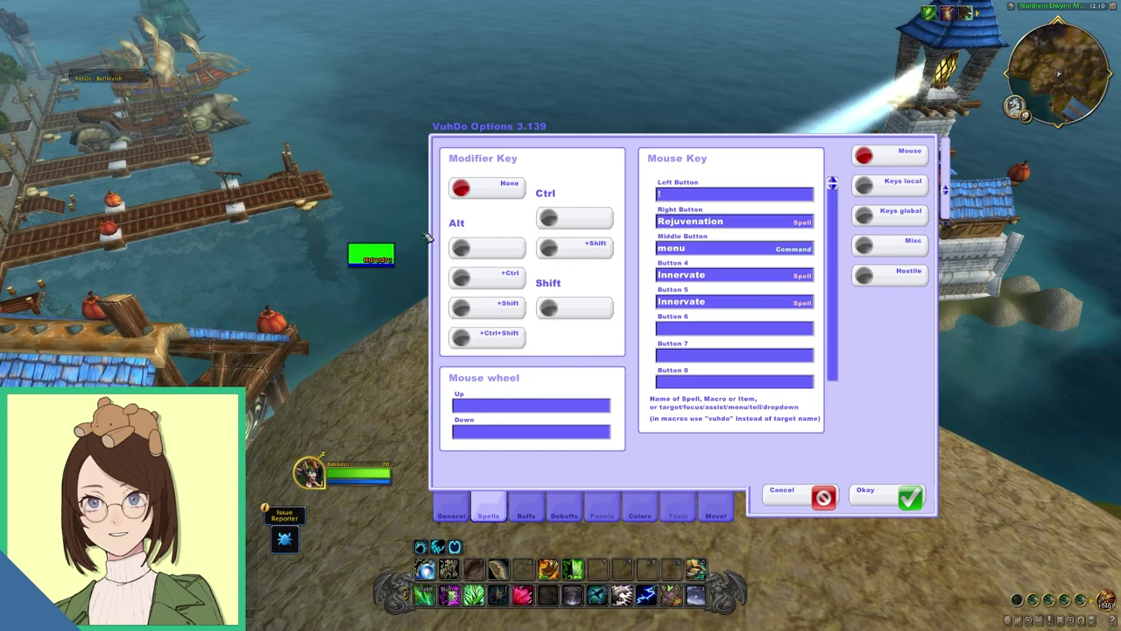
{"action": "right_click", "coordinate": [363, 263]}
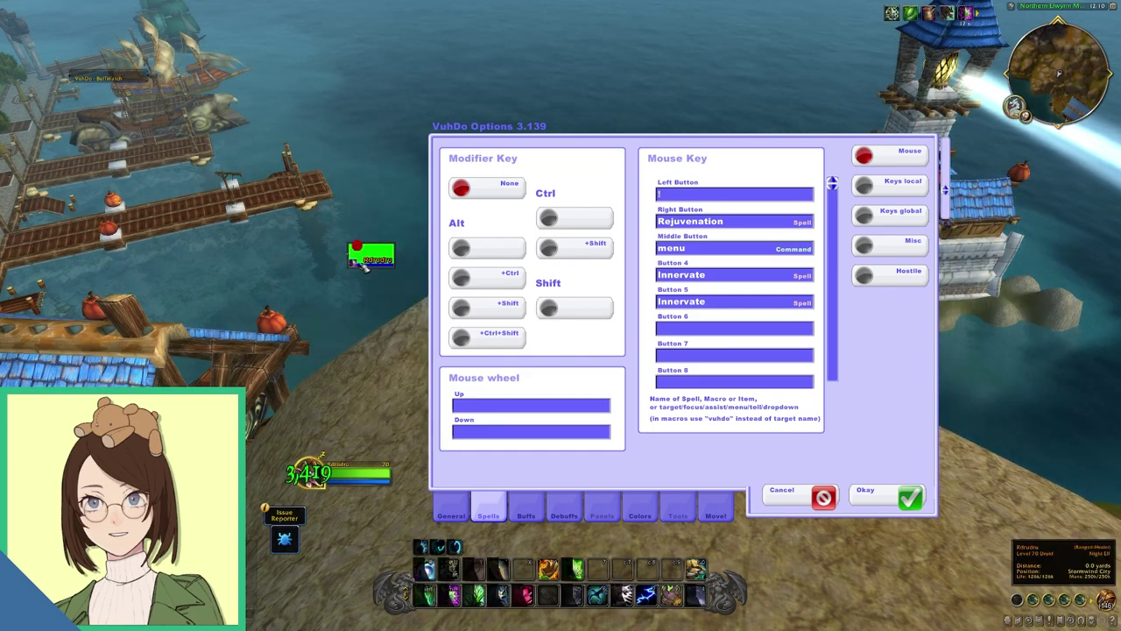
{"action": "left_click_drag", "start_coordinate": [387, 216], "coordinate": [410, 204]}
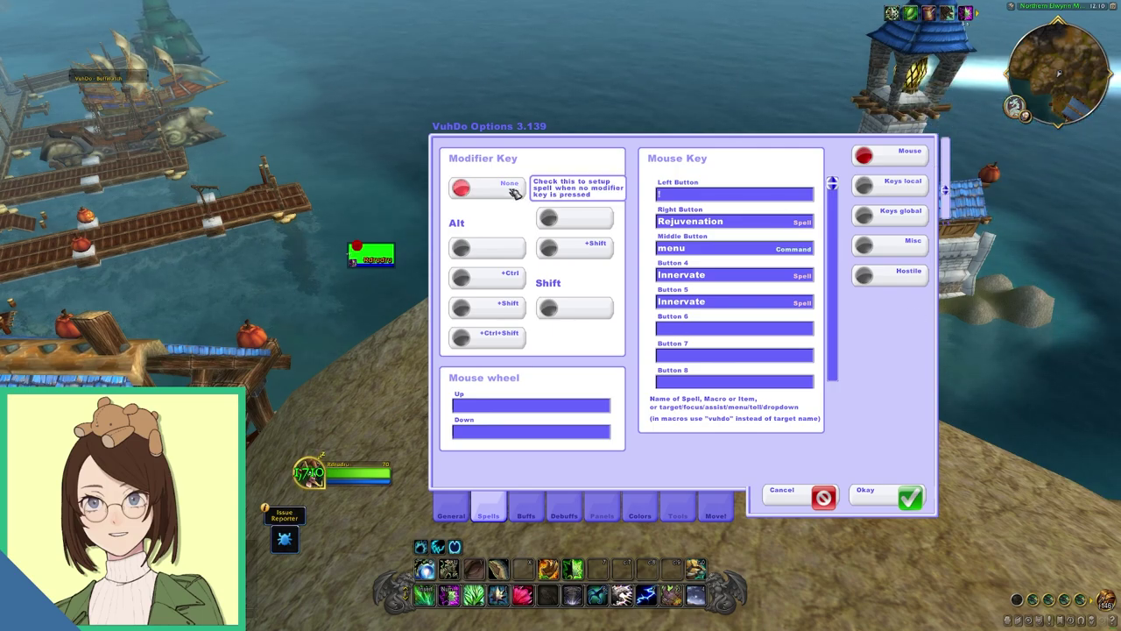
Step: Examine the local and global keyboard assignments and the Misc spell settings, including auto trigger and Smart Cast
{"action": "left_click", "coordinate": [863, 182]}
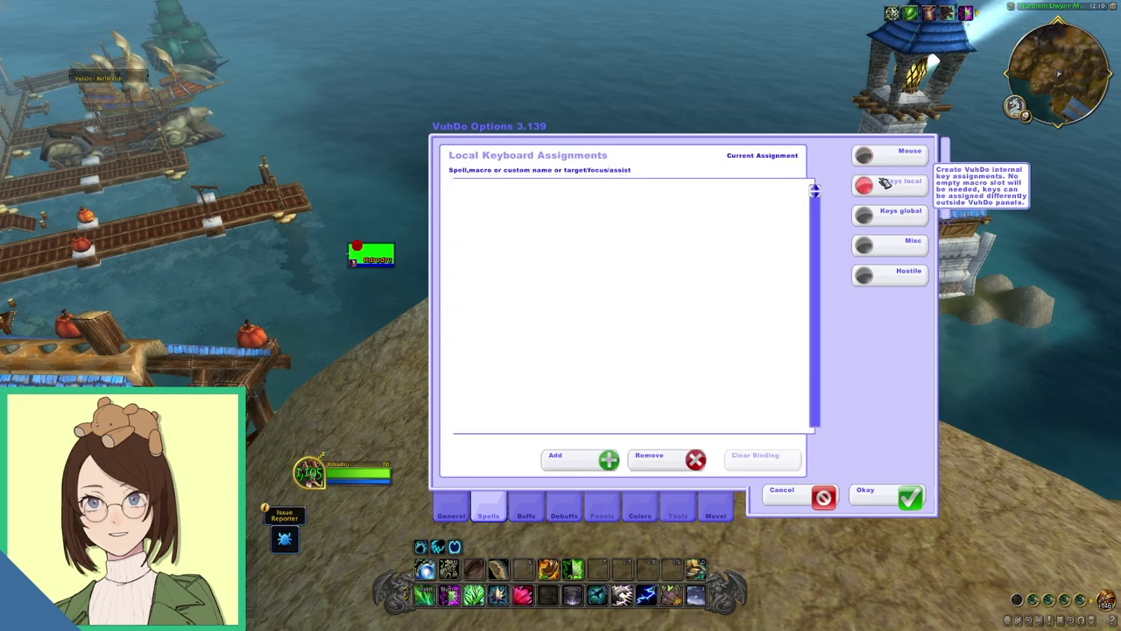
{"action": "left_click", "coordinate": [876, 214]}
{"action": "left_click", "coordinate": [887, 248]}
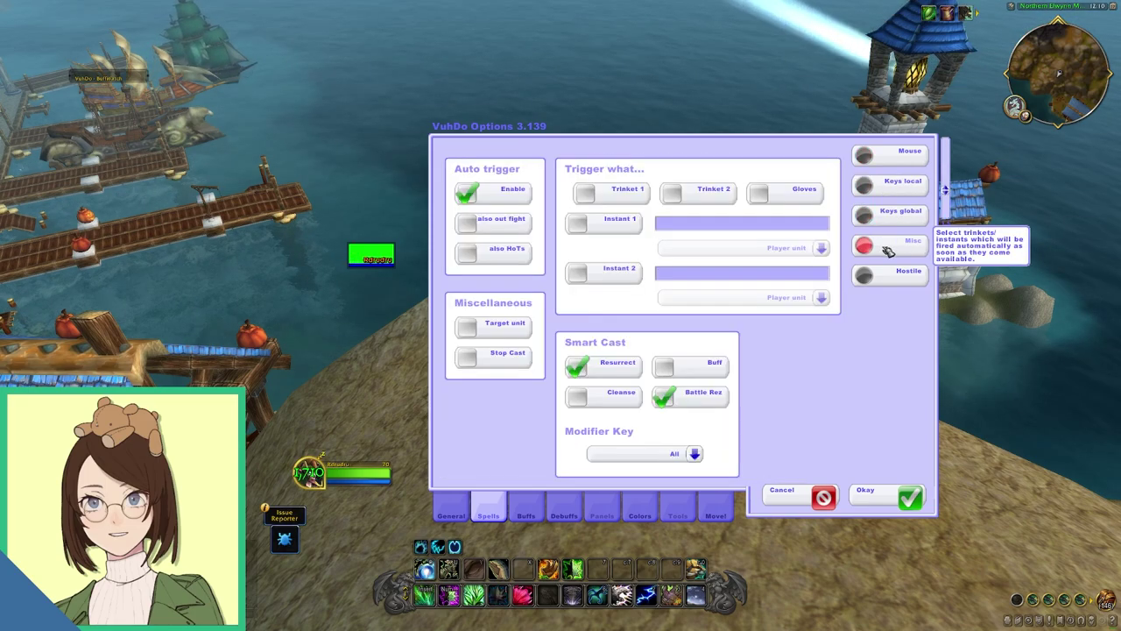
{"action": "left_click", "coordinate": [902, 153]}
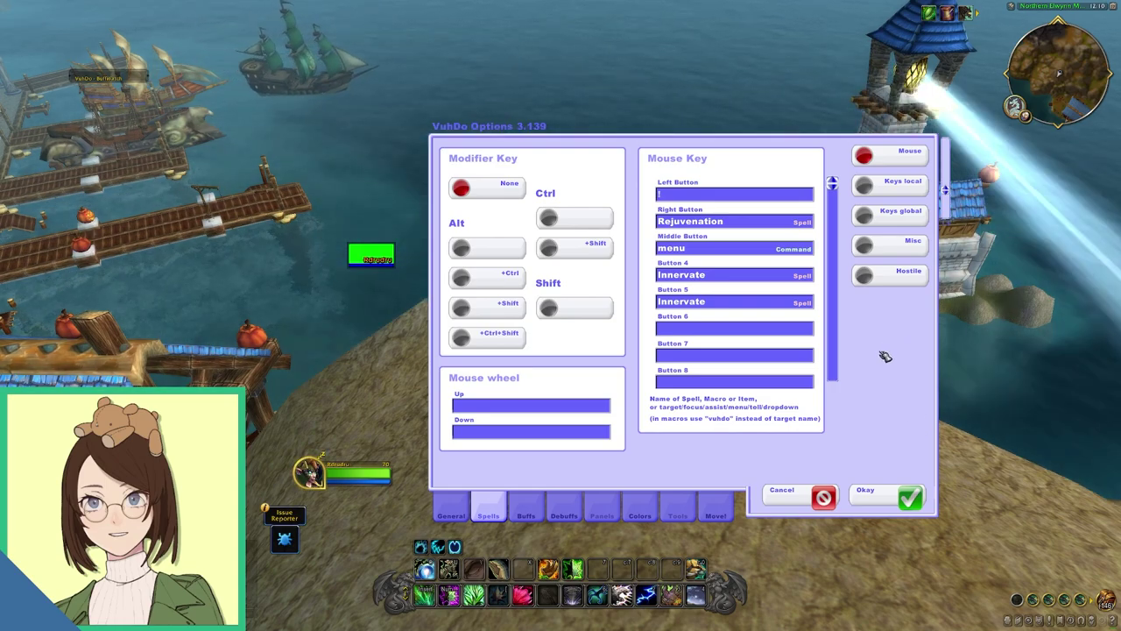
{"action": "left_click", "coordinate": [890, 250]}
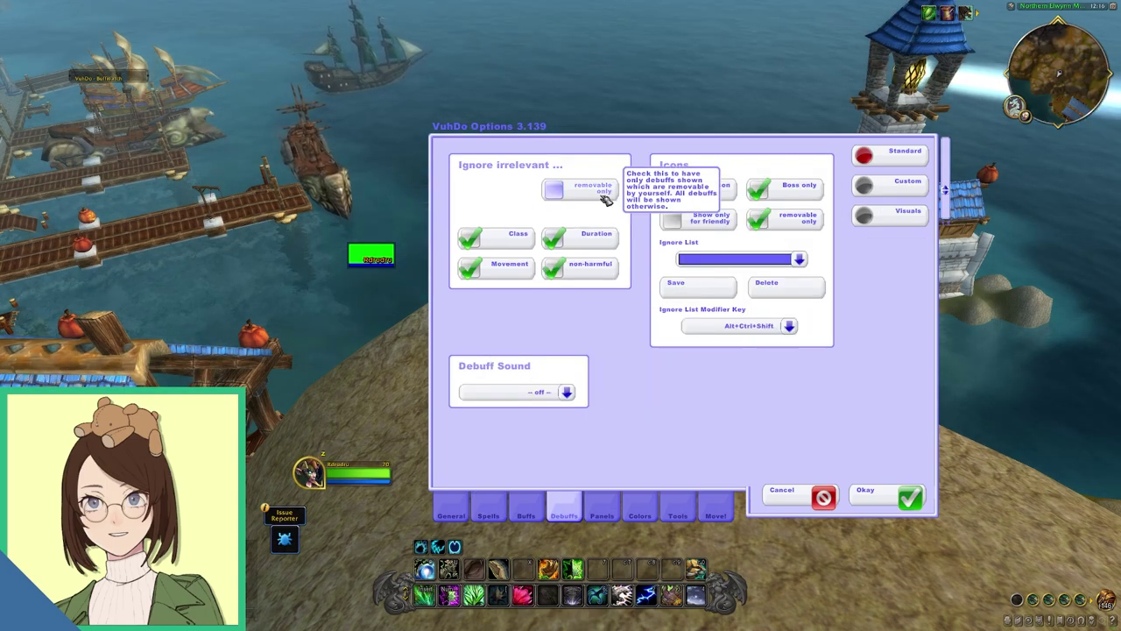
Step: Disable the Class and non-harmful debuff filters and the removable-only option for icons, and check the debuff ignore list
{"action": "left_click", "coordinate": [480, 238]}
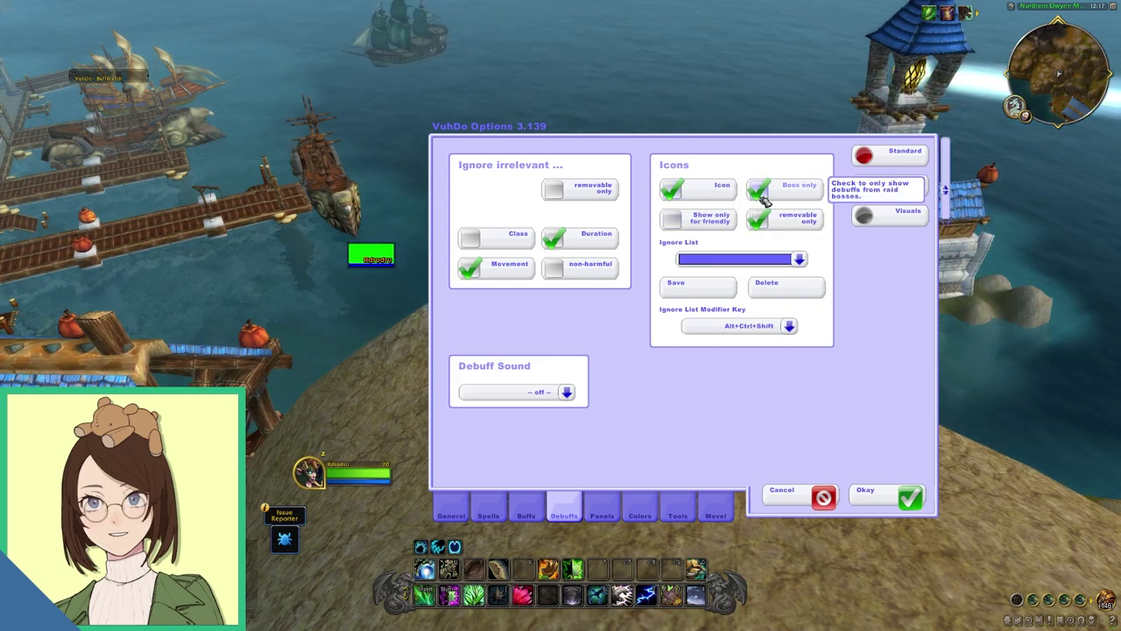
{"action": "left_click", "coordinate": [766, 212]}
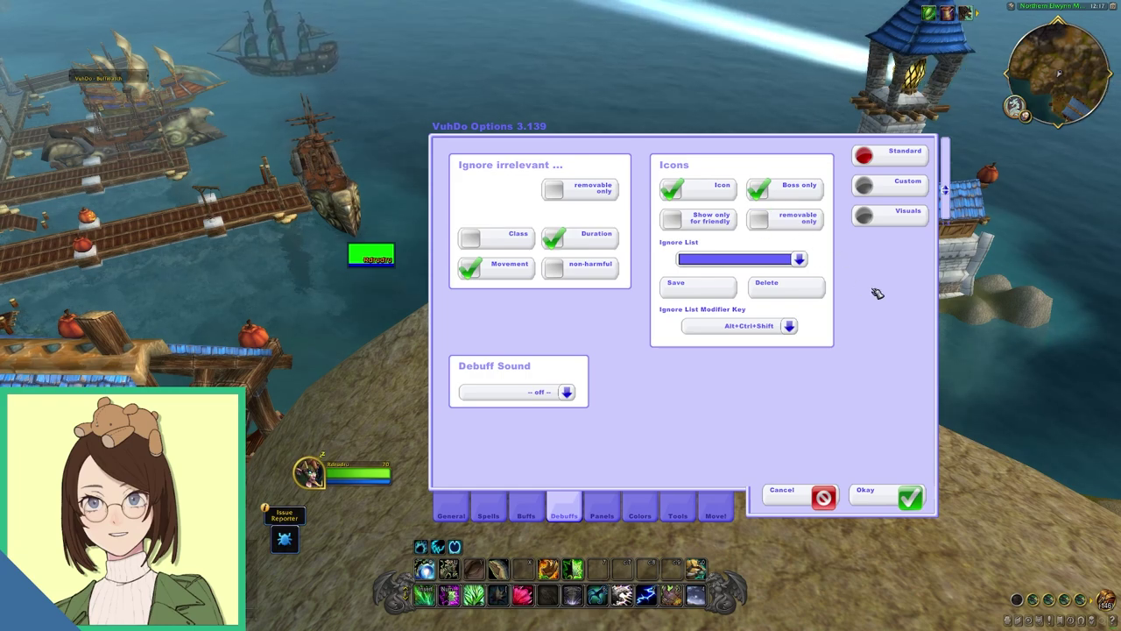
{"action": "left_click", "coordinate": [799, 259]}
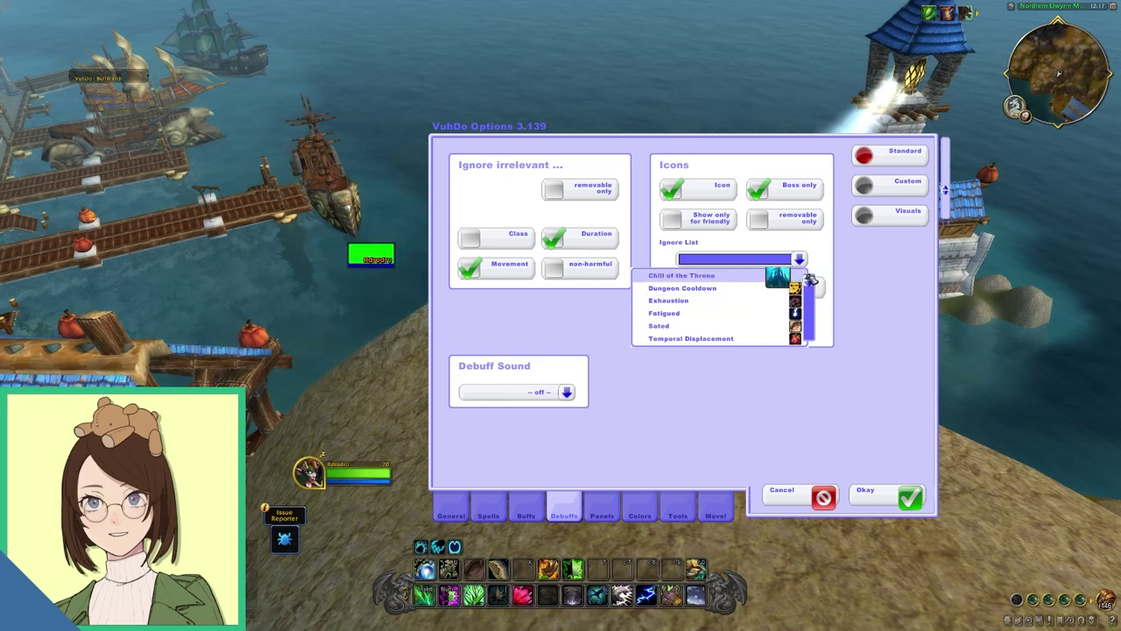
{"action": "left_click", "coordinate": [800, 259]}
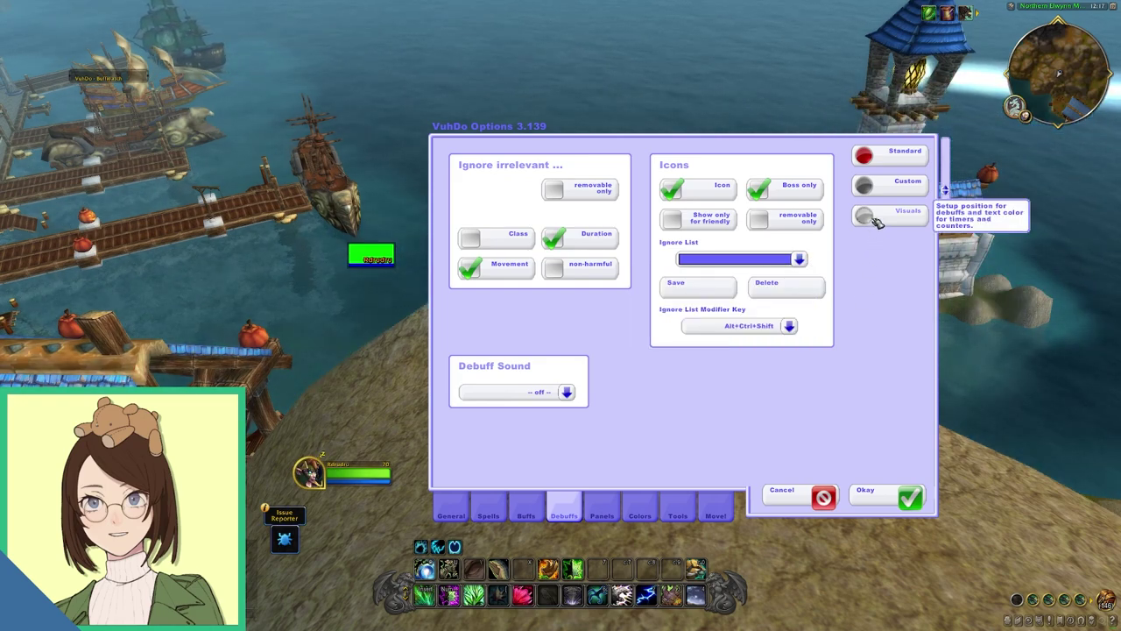
Step: Examine the custom debuff settings, including the default sound choices and the stored (De)Buff list
{"action": "left_click", "coordinate": [890, 185]}
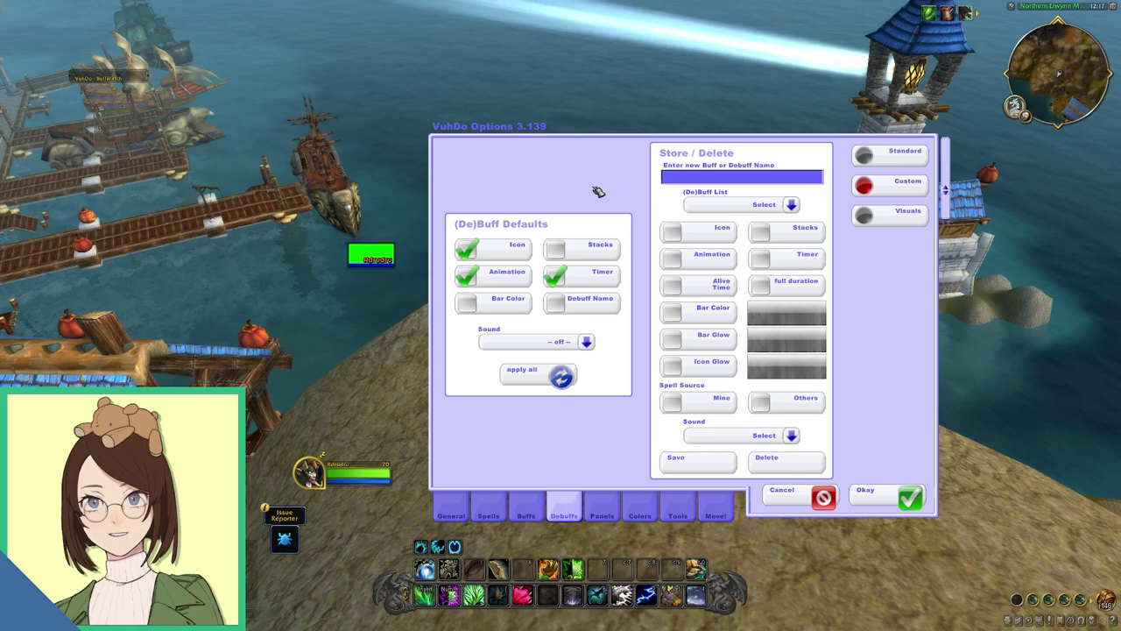
{"action": "left_click", "coordinate": [587, 342]}
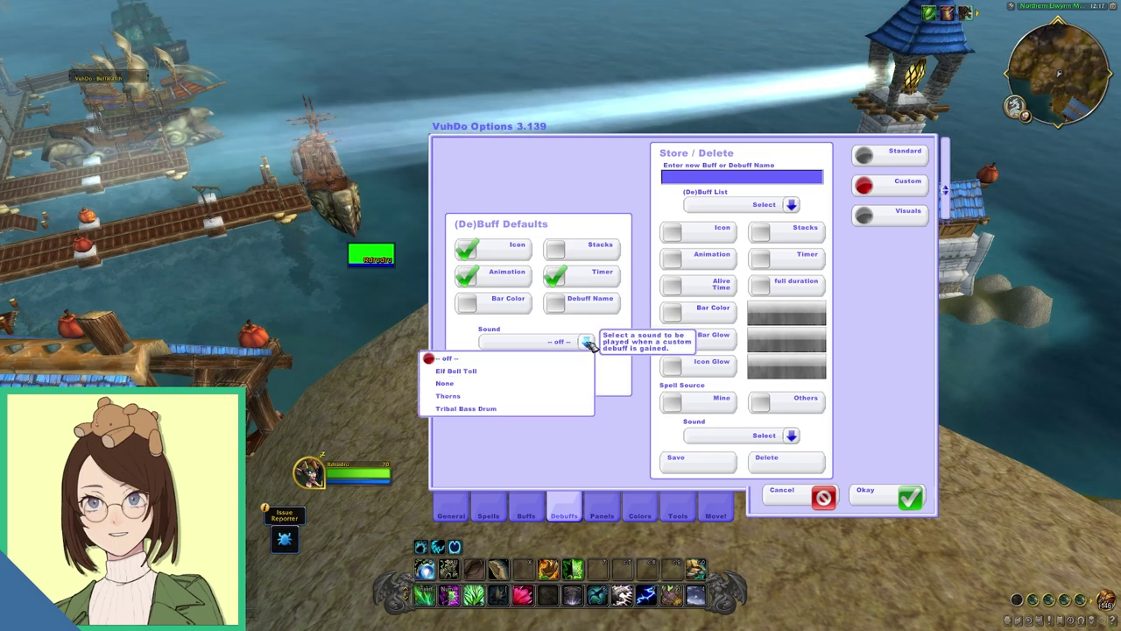
{"action": "left_click", "coordinate": [587, 342]}
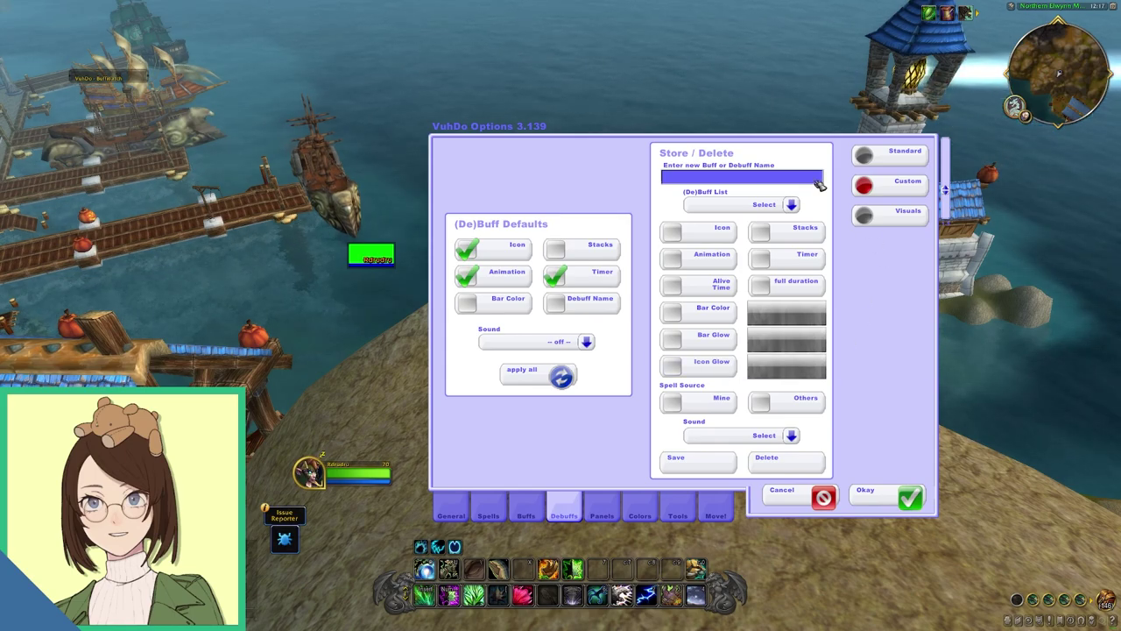
{"action": "left_click", "coordinate": [792, 203]}
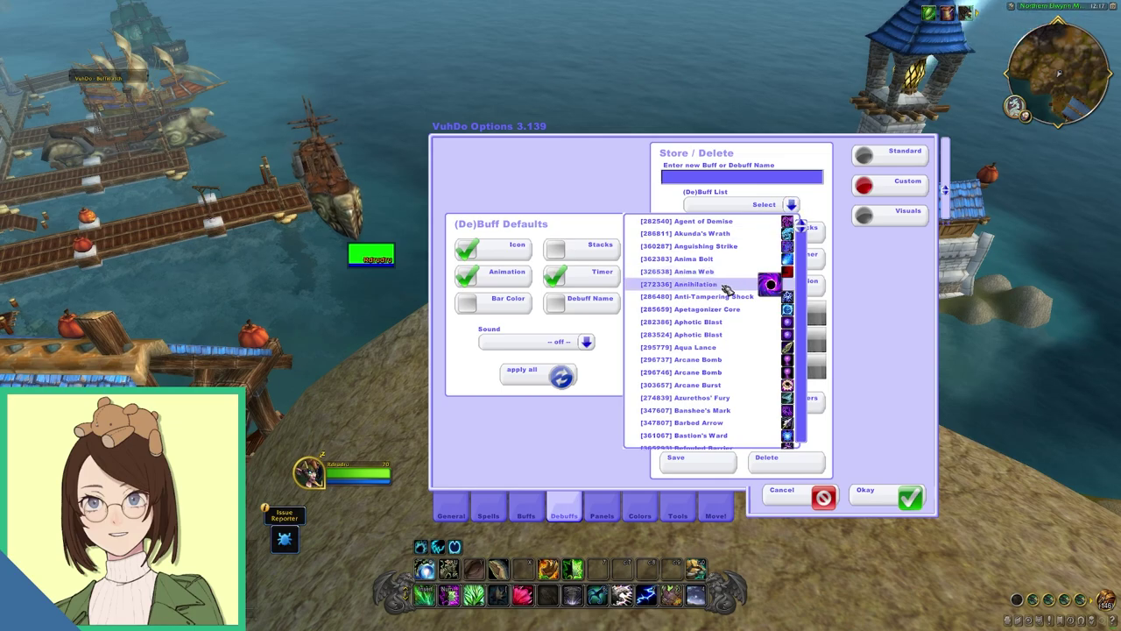
{"action": "scroll", "coordinate": [727, 289], "scroll_direction": "down", "scroll_amount": 20}
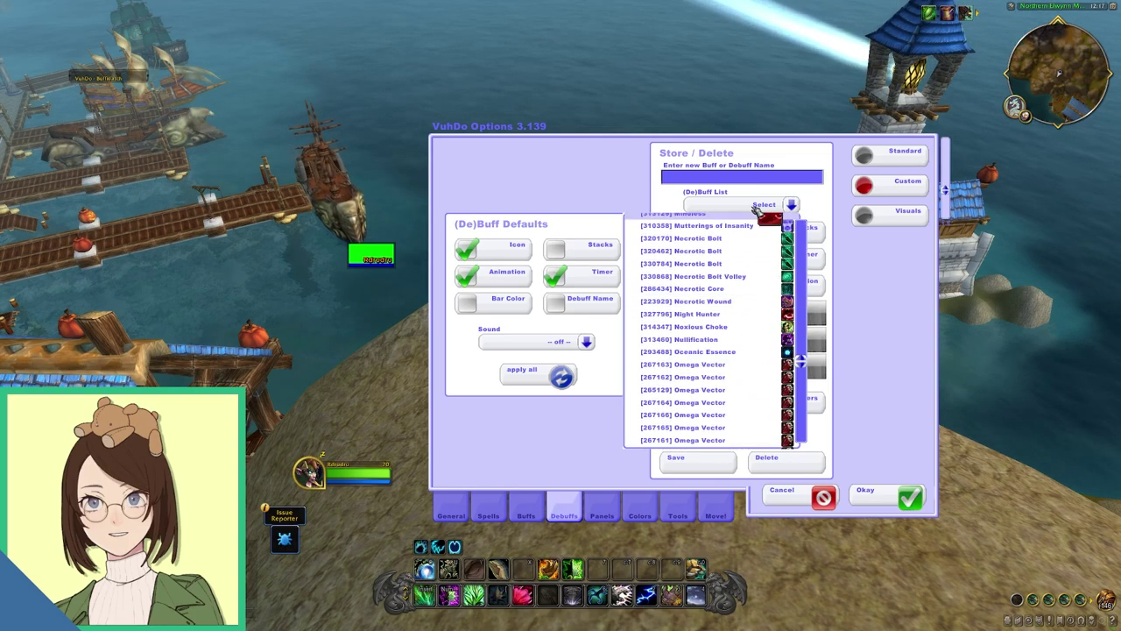
Step: Add and save a custom debuff named Challenger's Burden with the default display options
{"action": "left_click", "coordinate": [791, 179]}
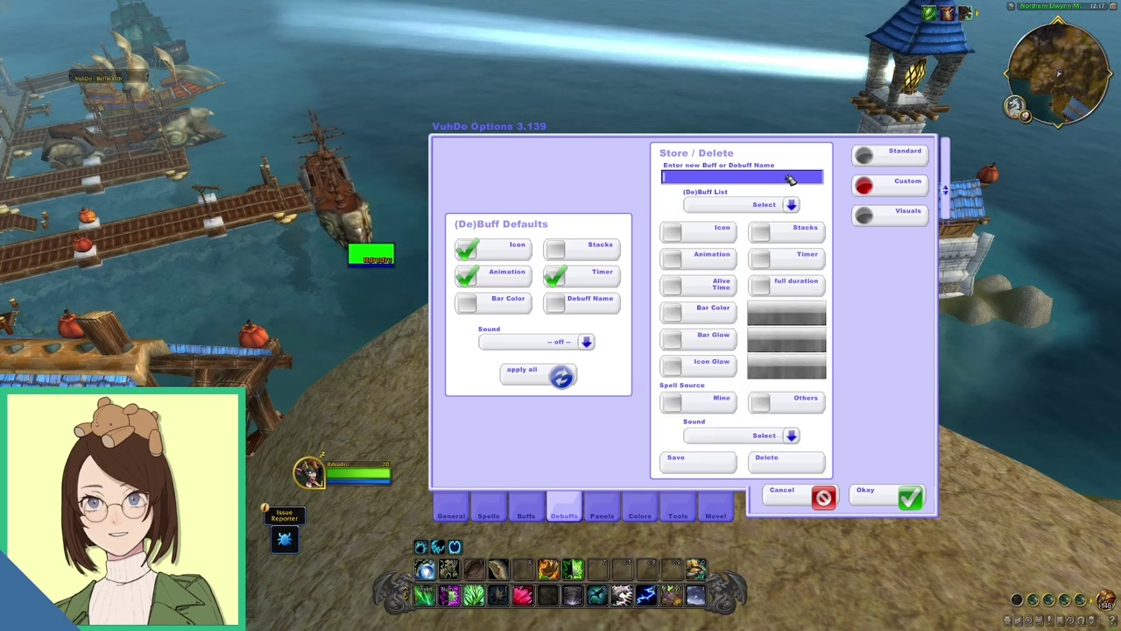
{"action": "type", "text": "Challenger"}
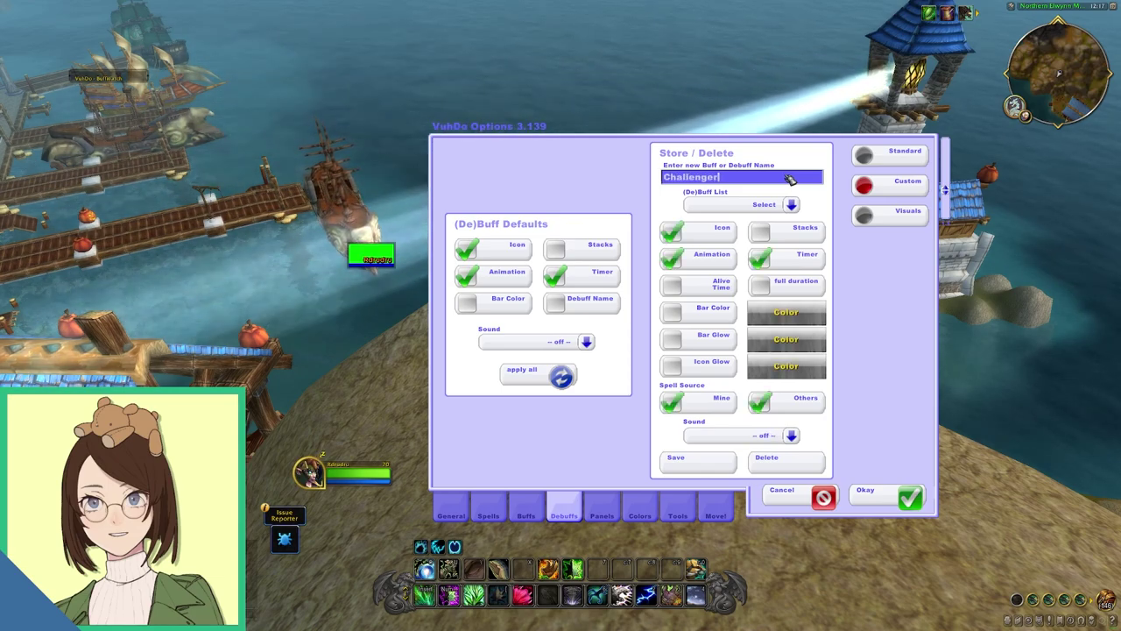
{"action": "type", "text": "'s Burden"}
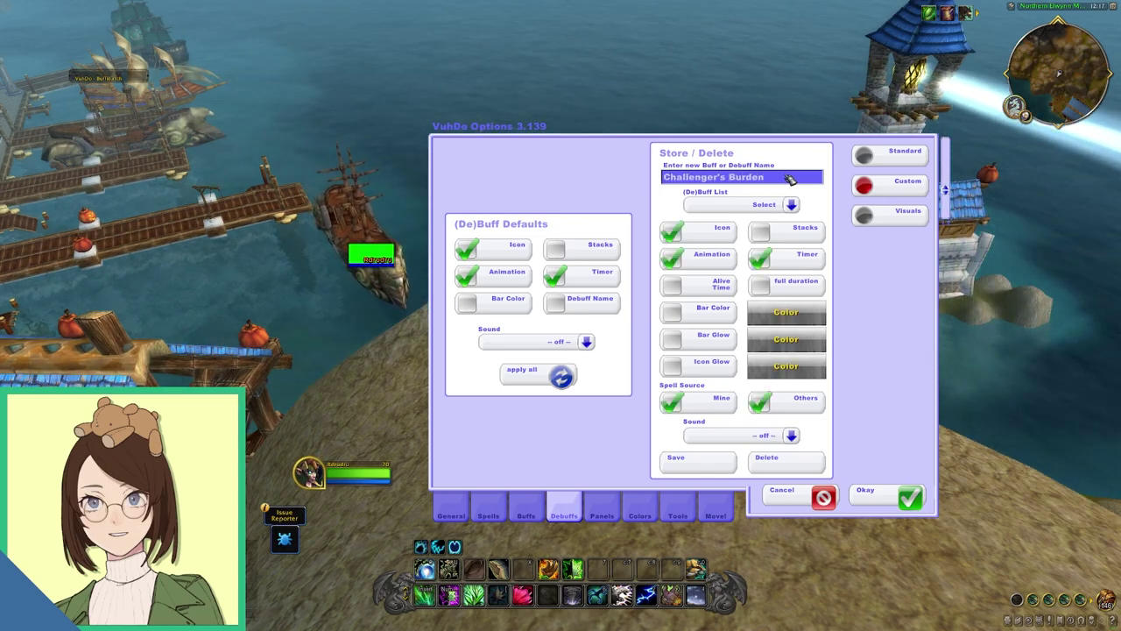
{"action": "left_click", "coordinate": [700, 459]}
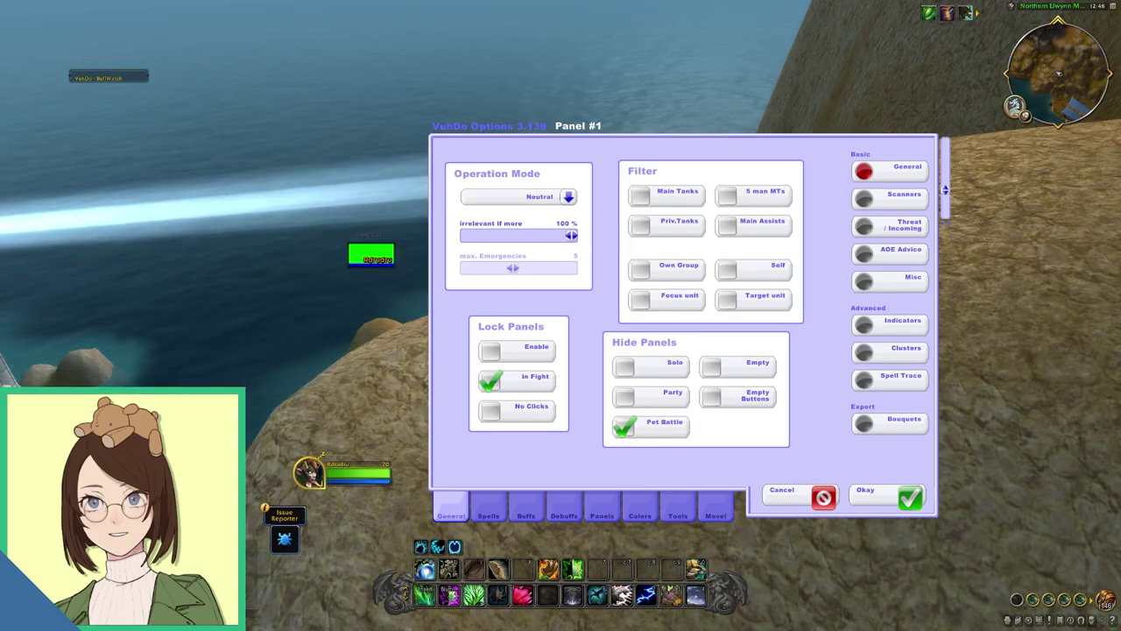
Step: Set the "irrelevant if more" threshold to 90%, shift Panel #1 slightly, and test a heal on the health bar
{"action": "left_click_drag", "start_coordinate": [571, 236], "coordinate": [568, 246]}
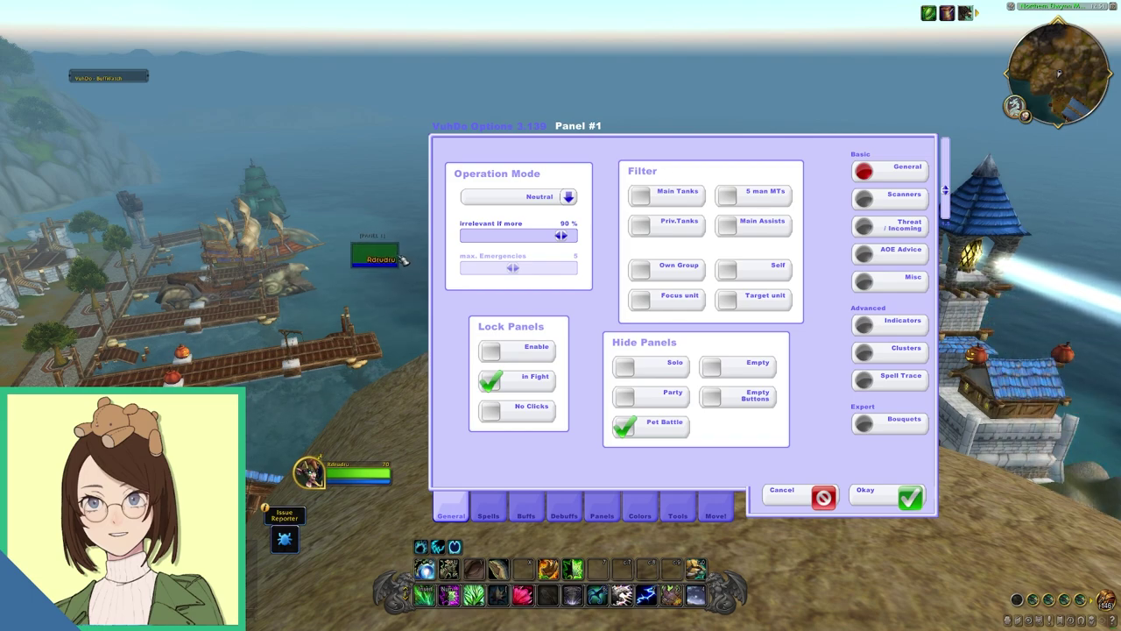
{"action": "left_click_drag", "start_coordinate": [399, 255], "coordinate": [397, 259]}
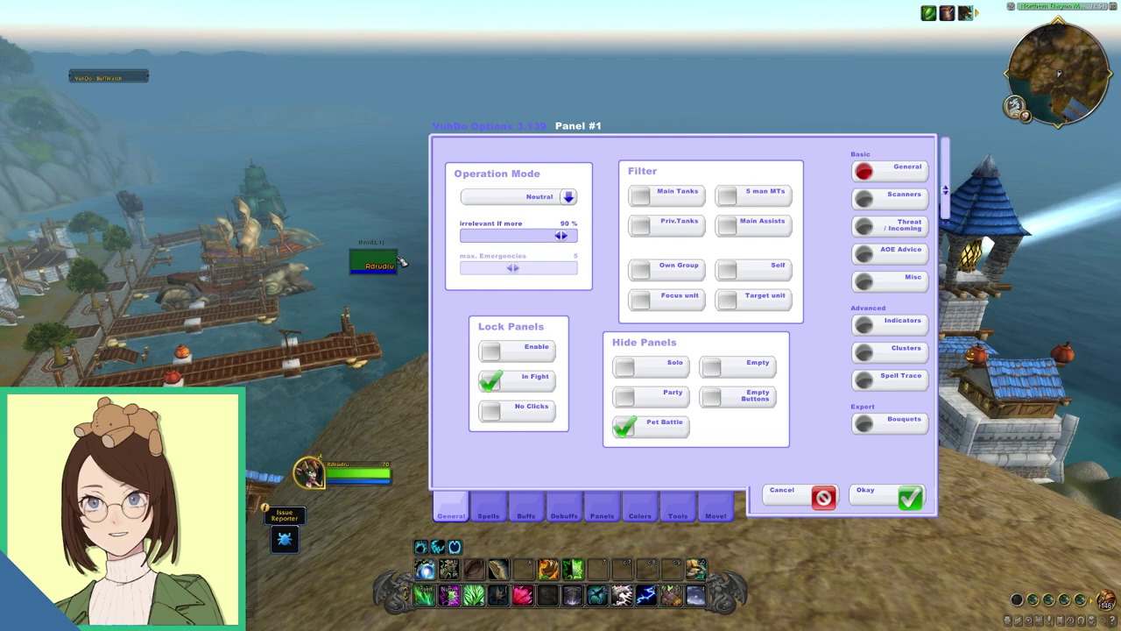
{"action": "left_click", "coordinate": [394, 266]}
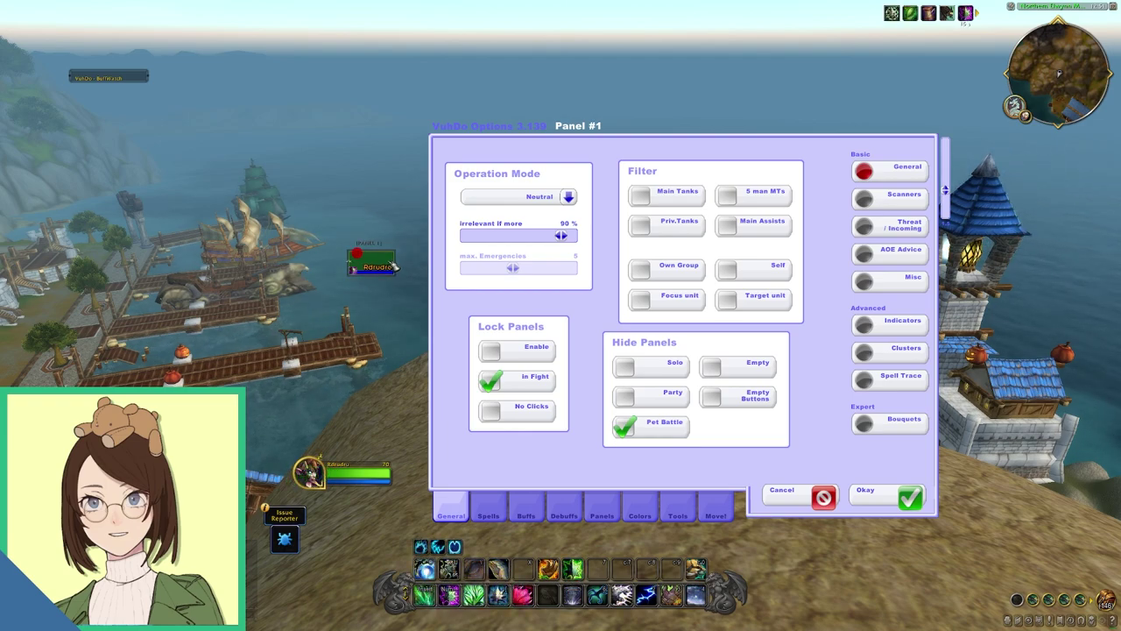
Step: Turn off the direction arrow for out-of-range units in the range scanner options
{"action": "mouse_move", "coordinate": [400, 264]}
{"action": "left_mouse_down"}
{"action": "mouse_move", "coordinate": [473, 264]}
{"action": "mouse_move", "coordinate": [399, 265]}
{"action": "mouse_move", "coordinate": [395, 255]}
{"action": "left_mouse_up"}
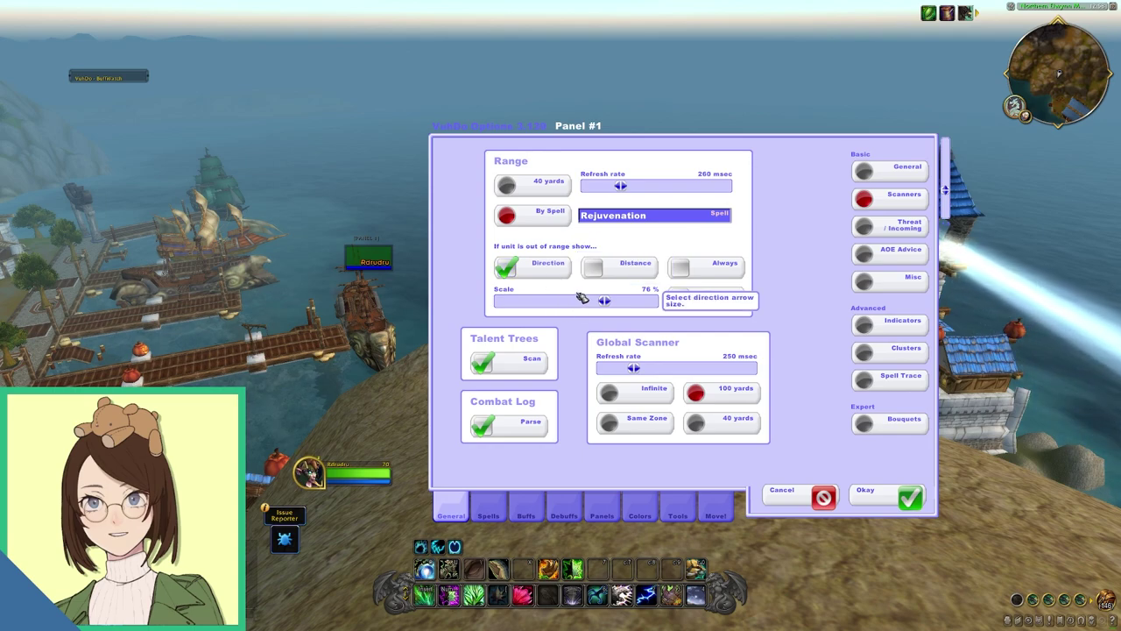
{"action": "left_click", "coordinate": [539, 264]}
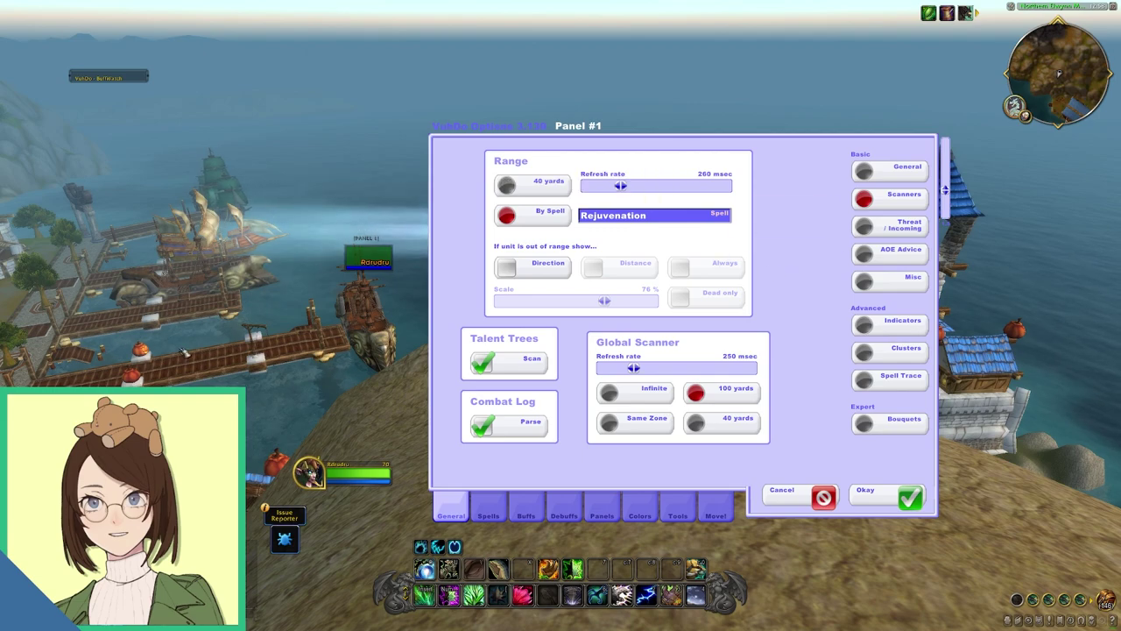
Step: Open the Threat / Incoming options, toggle Travel Form, and cast Regrowth to test the incoming heal display on Panel #1
{"action": "left_click", "coordinate": [890, 225]}
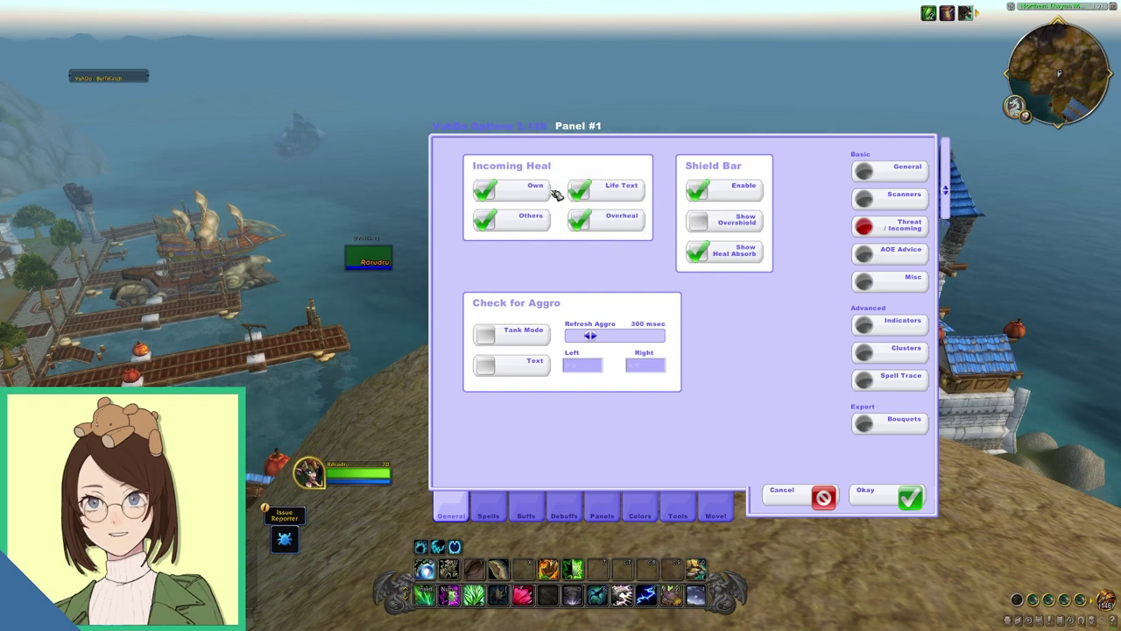
{"action": "key", "text": "w"}
{"action": "left_click", "coordinate": [458, 548]}
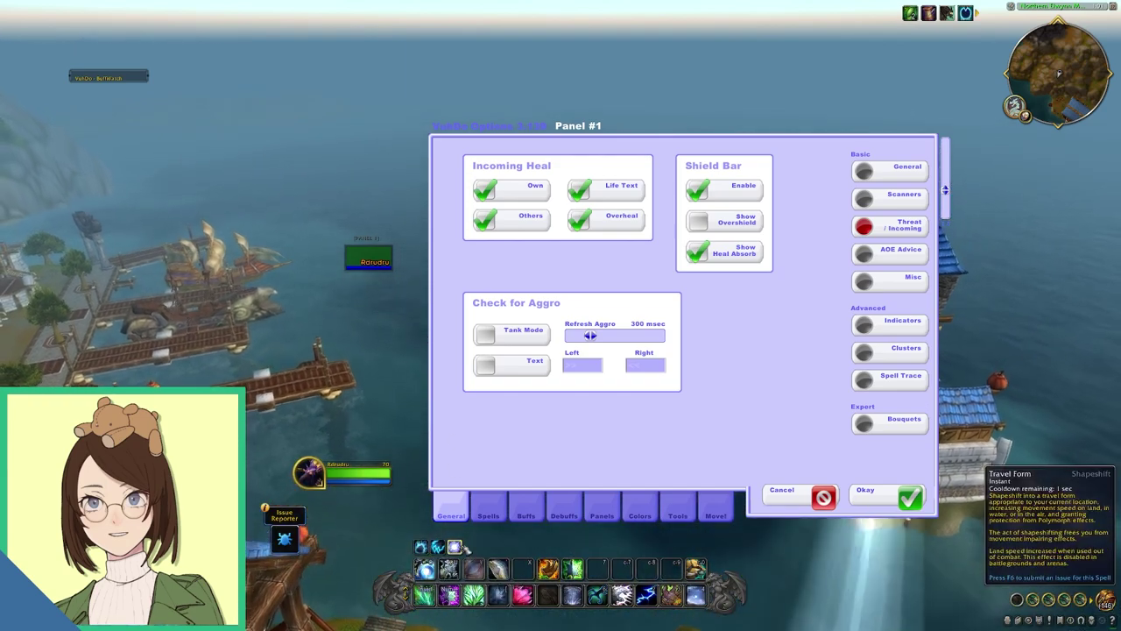
{"action": "left_click", "coordinate": [459, 547]}
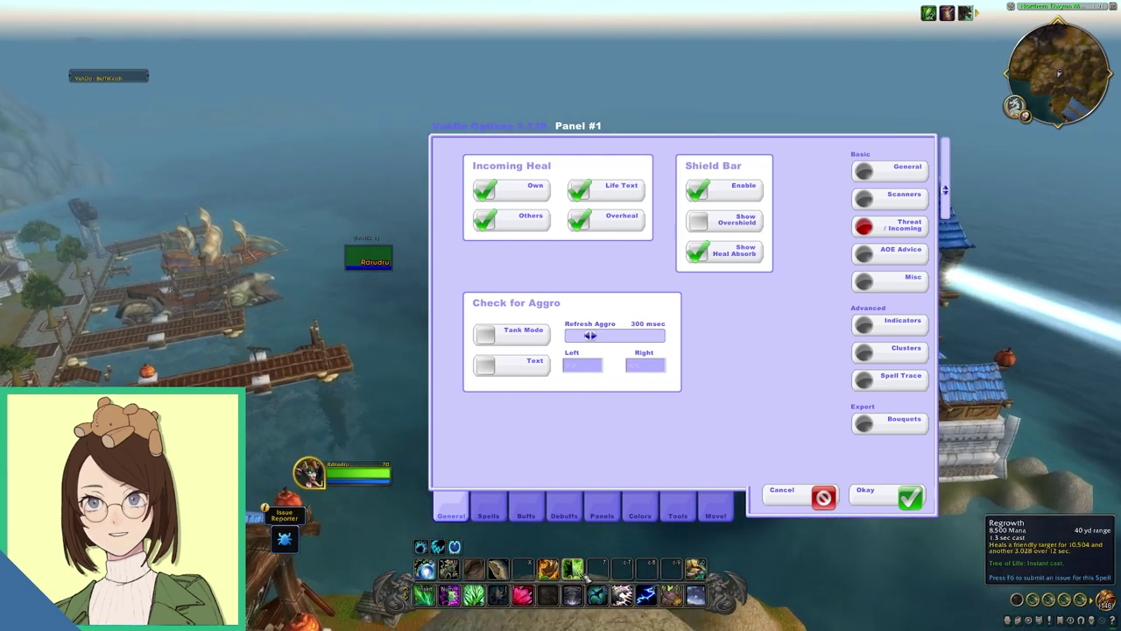
{"action": "left_click", "coordinate": [585, 575]}
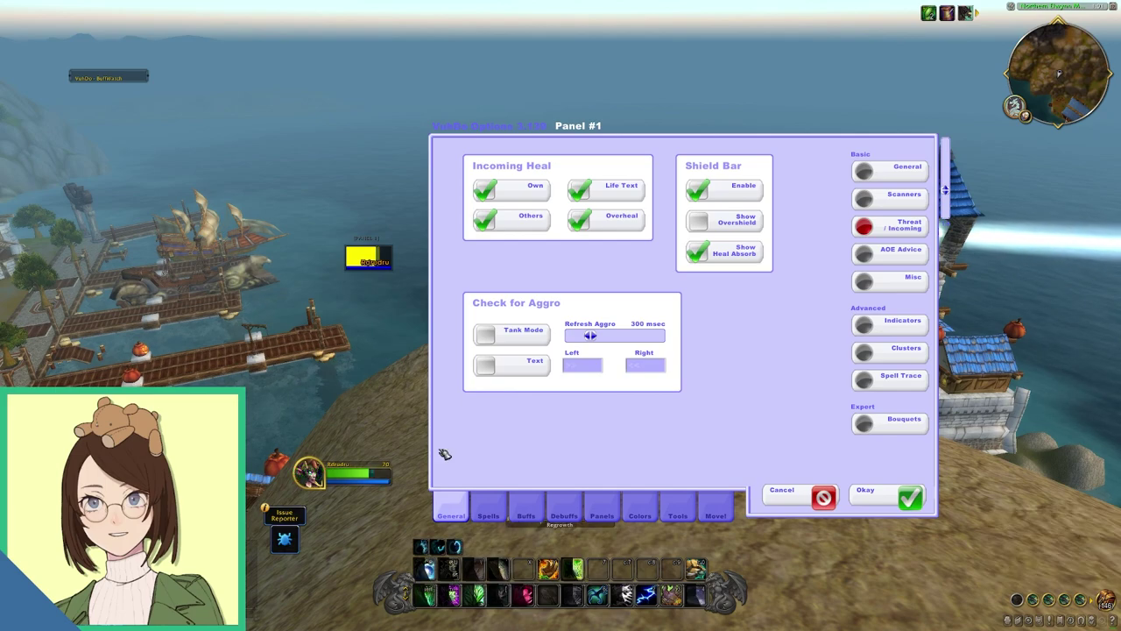
{"action": "left_click", "coordinate": [574, 571]}
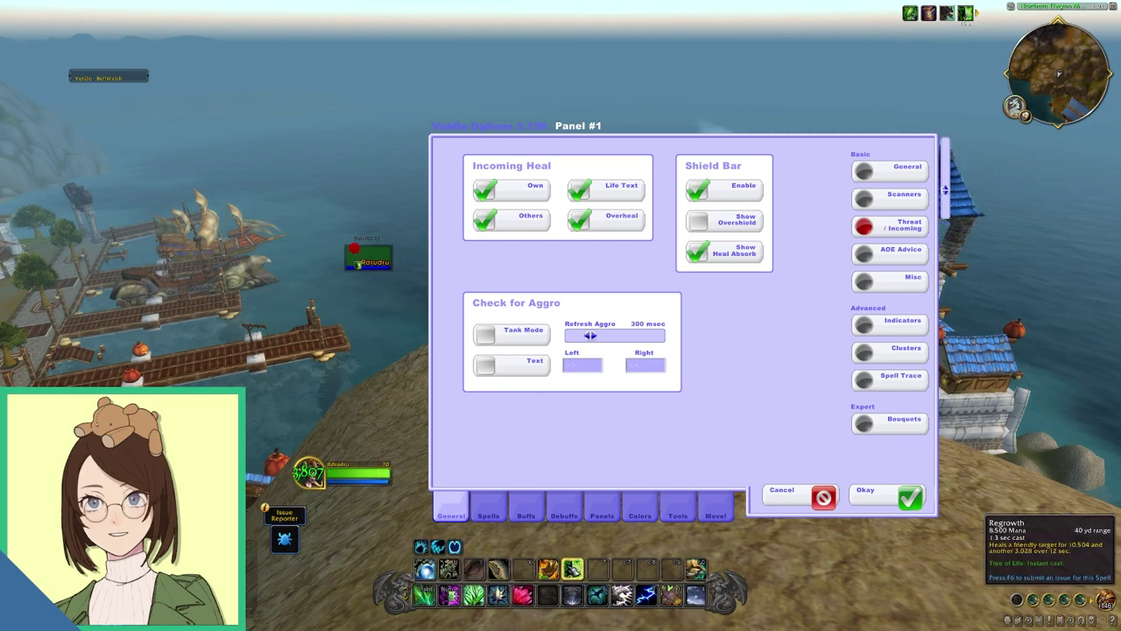
{"action": "left_click", "coordinate": [573, 571]}
Step: Cast Swiftmend, Wild Growth, Rejuvenation and Regrowth to check how further heals display on the panel's health bar
{"action": "left_click", "coordinate": [427, 595]}
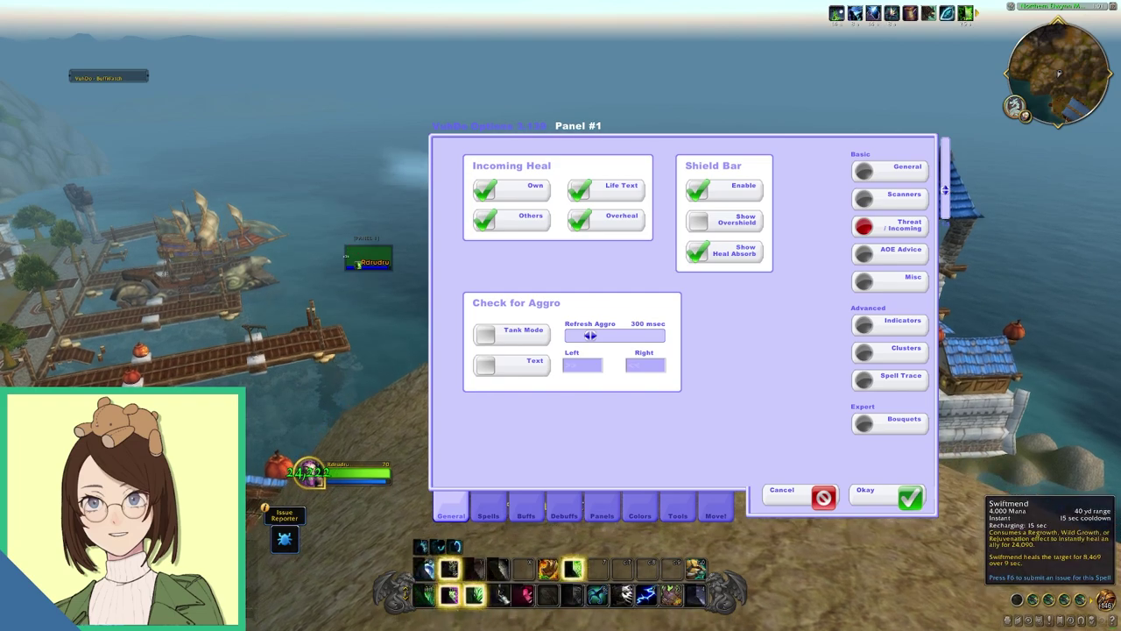
{"action": "left_click", "coordinate": [479, 600]}
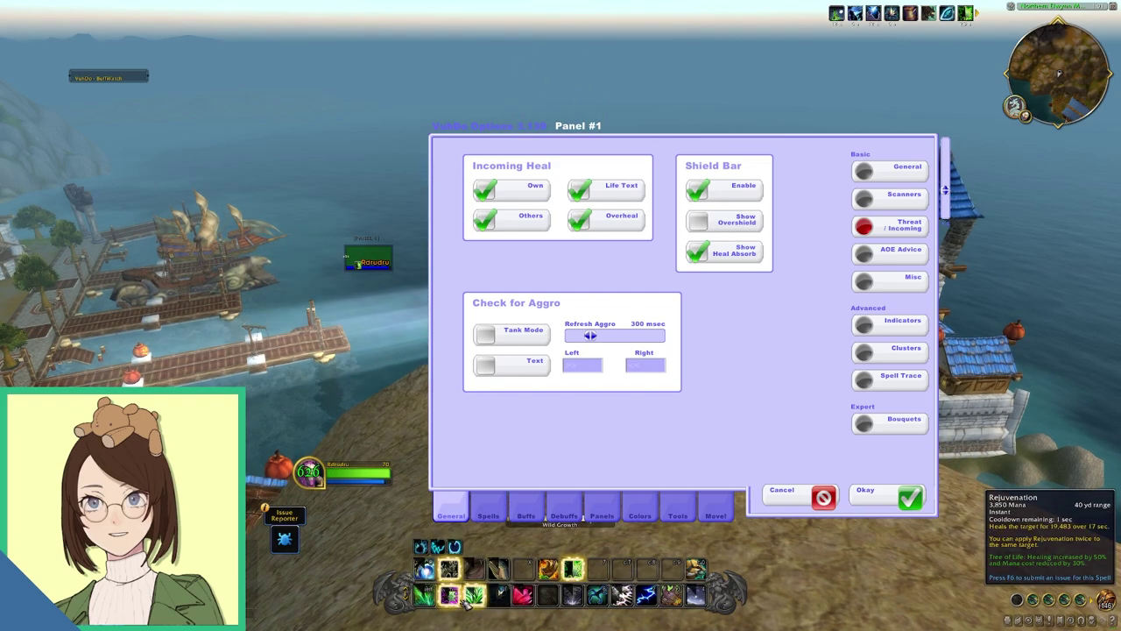
{"action": "left_click", "coordinate": [460, 602]}
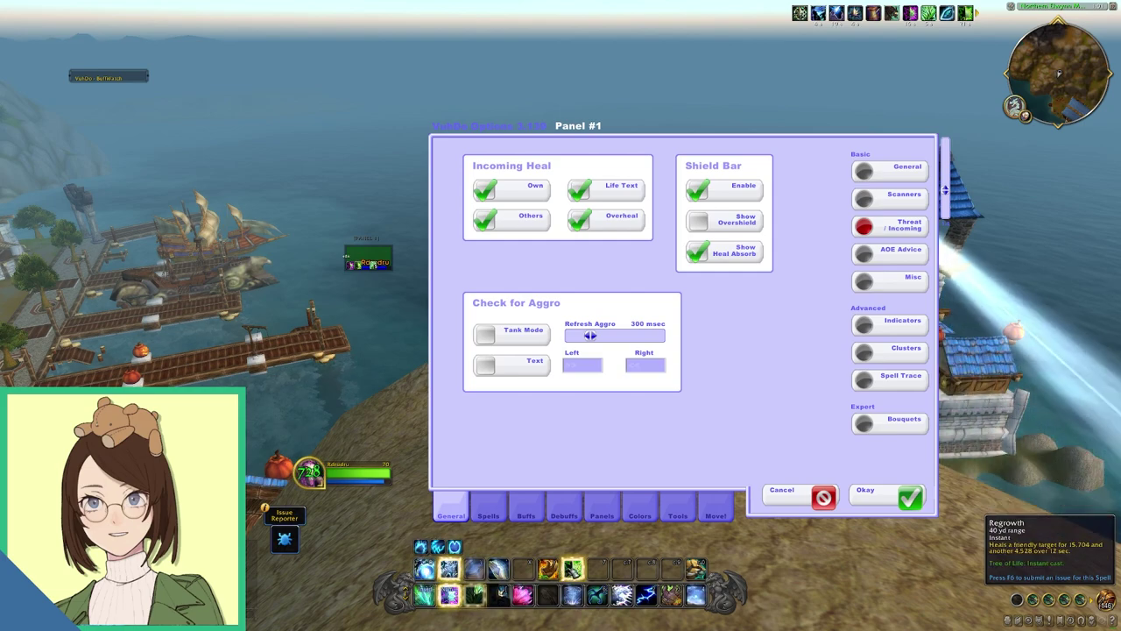
{"action": "left_click", "coordinate": [574, 569]}
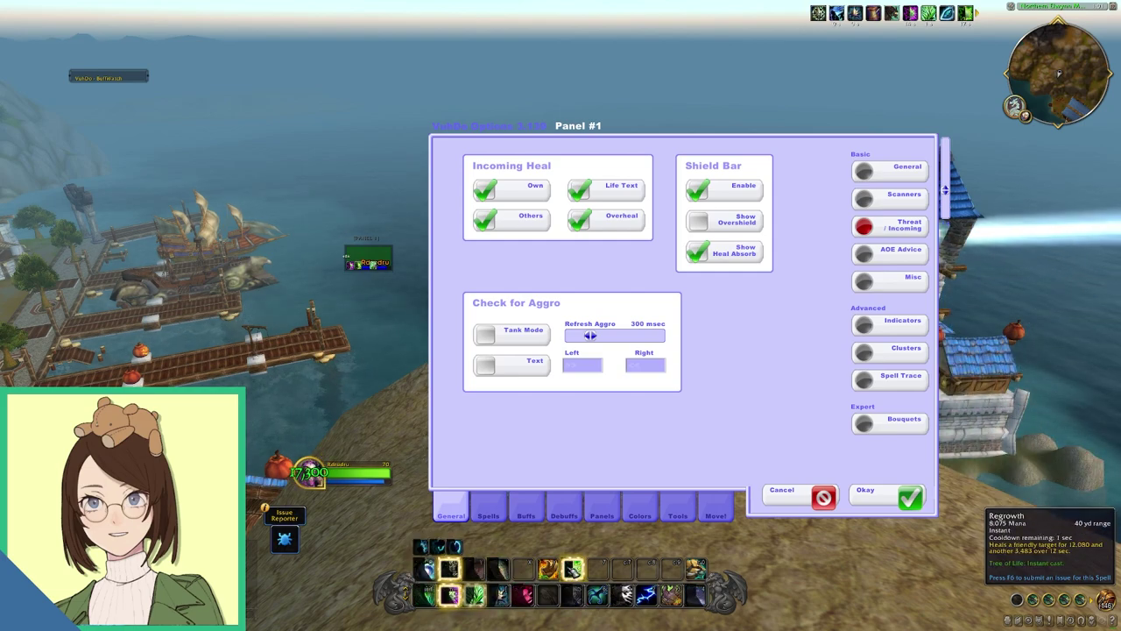
{"action": "left_click", "coordinate": [474, 597]}
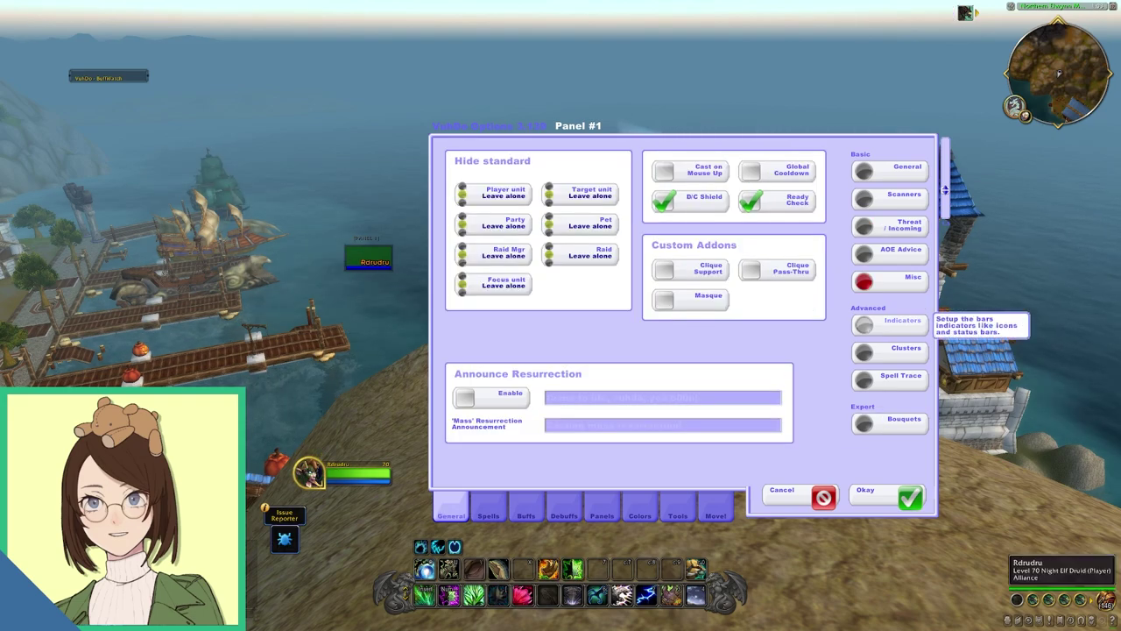
Step: Review the AOE Advice options and the miscellaneous options
{"action": "left_click", "coordinate": [889, 251]}
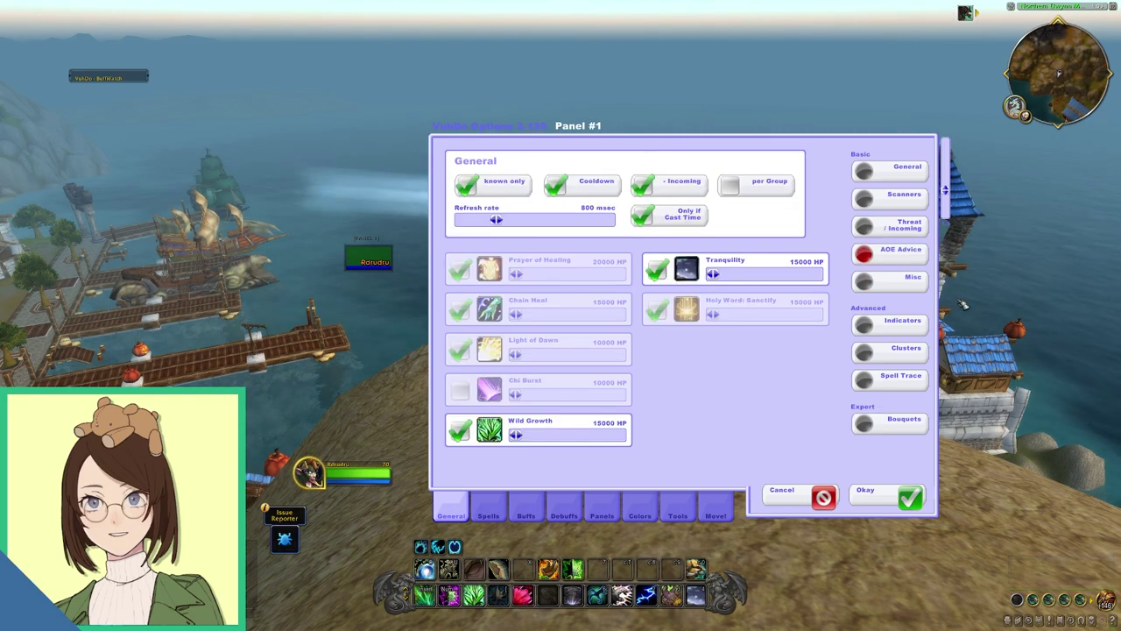
{"action": "left_click", "coordinate": [915, 287]}
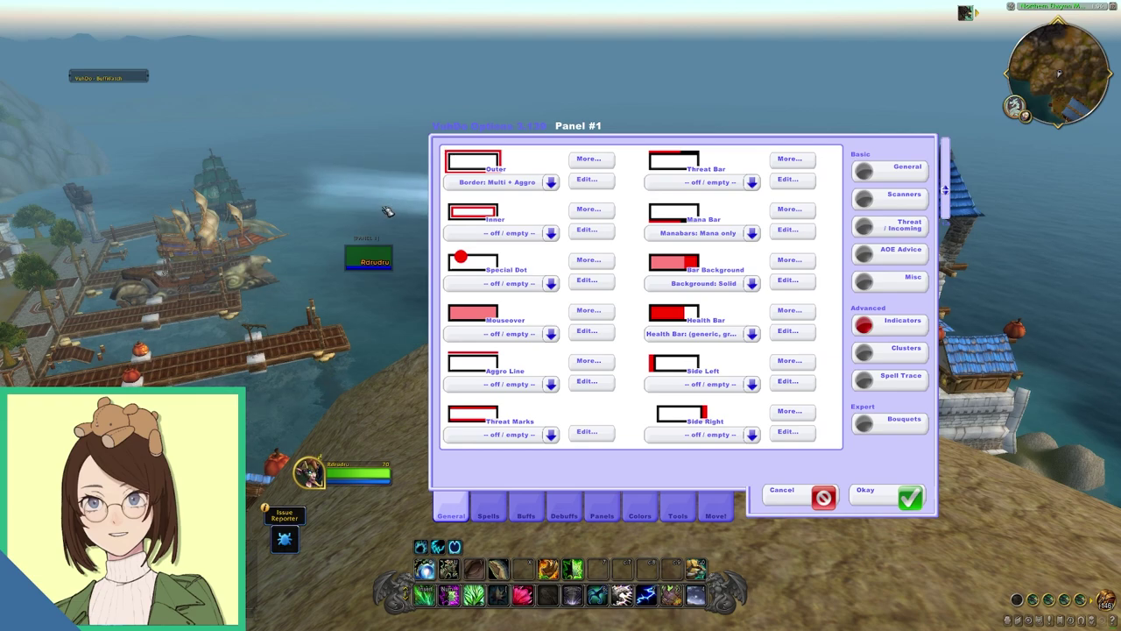
Step: Cast a heal from Panel #1's health bar and assign the Swiftmendable bouquet to the Special Dot indicator
{"action": "left_click", "coordinate": [359, 270]}
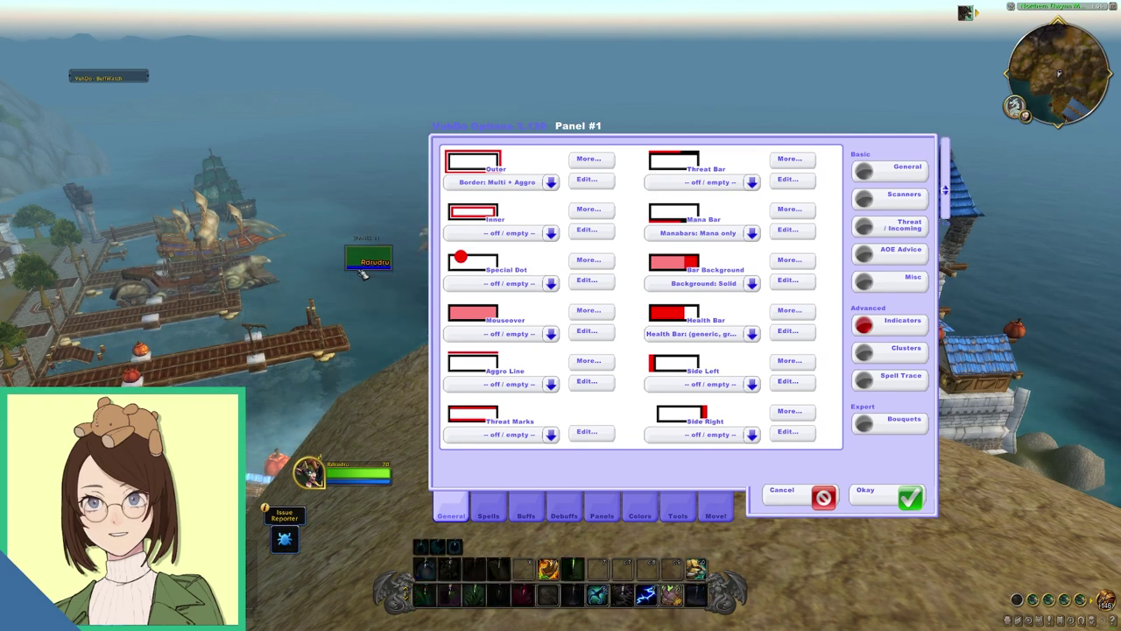
{"action": "left_click", "coordinate": [362, 271]}
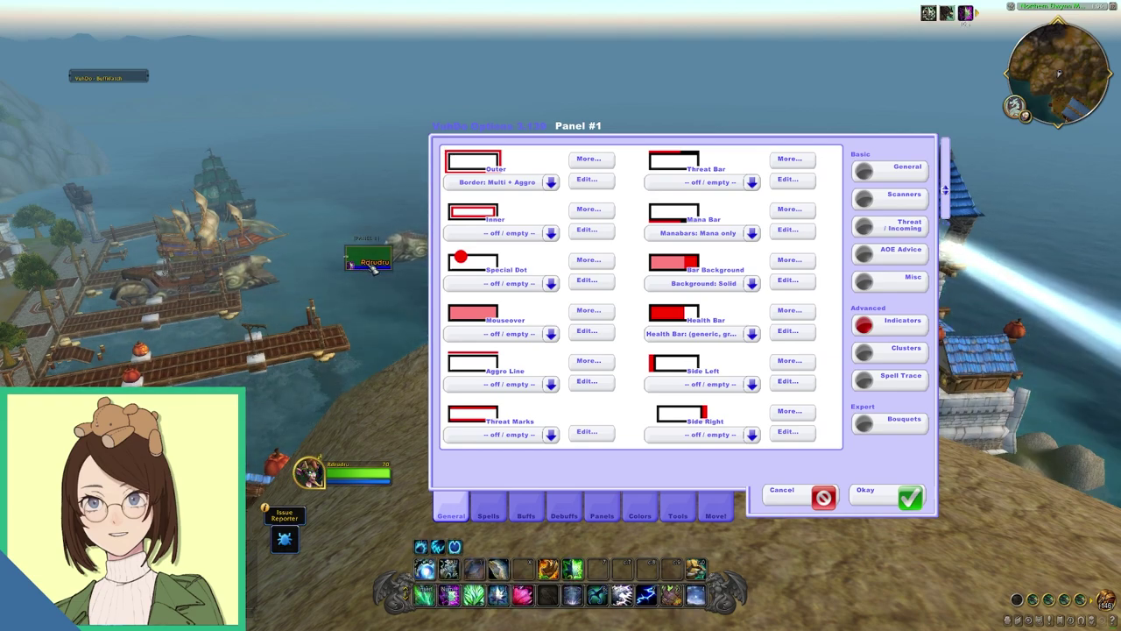
{"action": "left_click_drag", "start_coordinate": [362, 289], "coordinate": [491, 282]}
{"action": "left_click", "coordinate": [551, 284]}
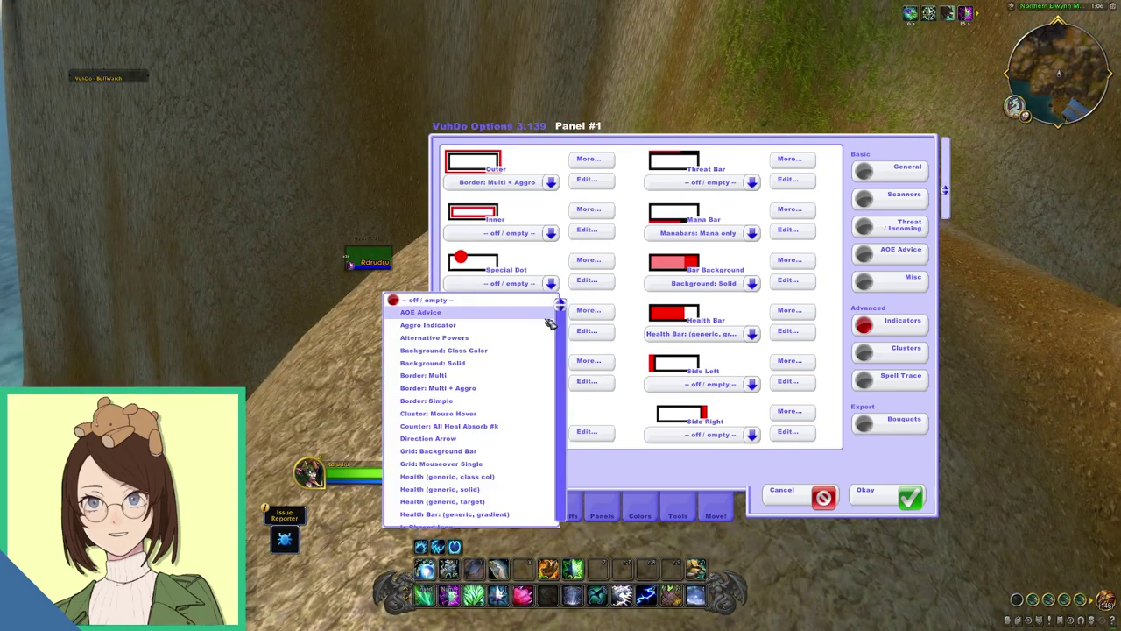
{"action": "left_click", "coordinate": [551, 284]}
{"action": "left_click_drag", "start_coordinate": [377, 335], "coordinate": [280, 357]}
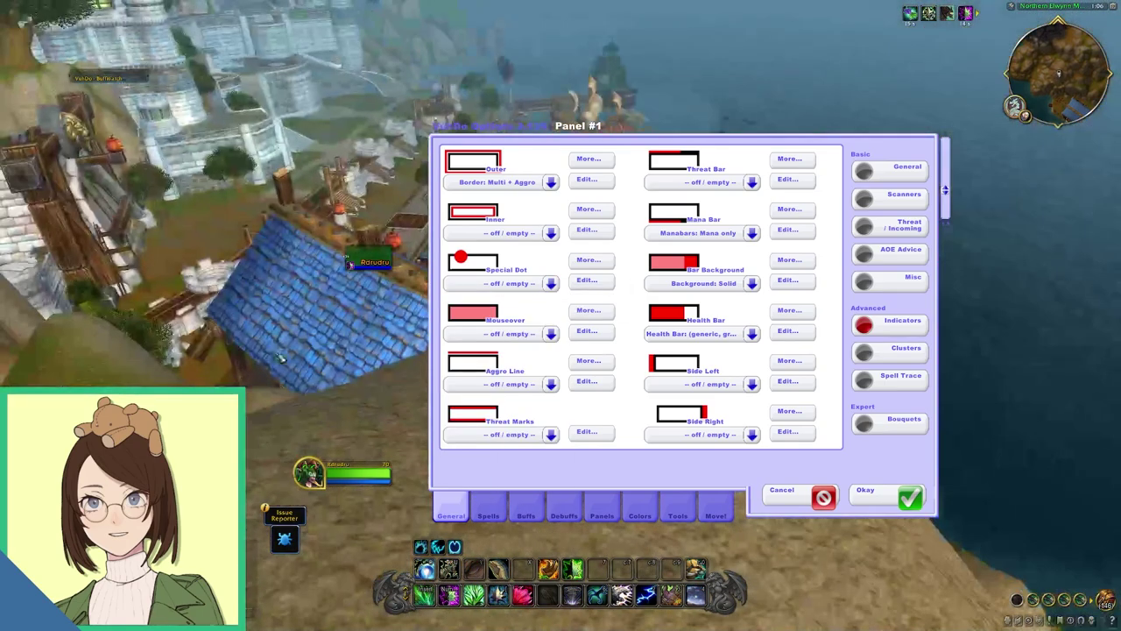
{"action": "left_click", "coordinate": [551, 283]}
{"action": "scroll", "coordinate": [487, 421], "scroll_direction": "down", "scroll_amount": 10}
{"action": "left_click", "coordinate": [473, 454]}
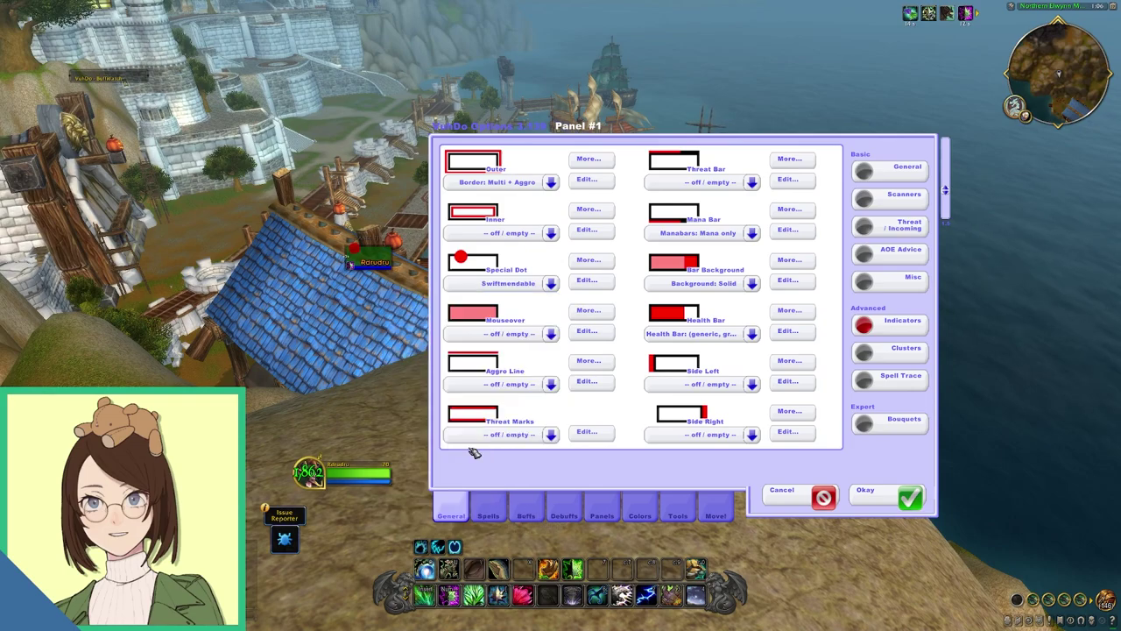
Step: Reset the Special Dot indicator to off / empty, and check the bouquet choices for the Health Bar indicator
{"action": "left_click", "coordinate": [550, 283]}
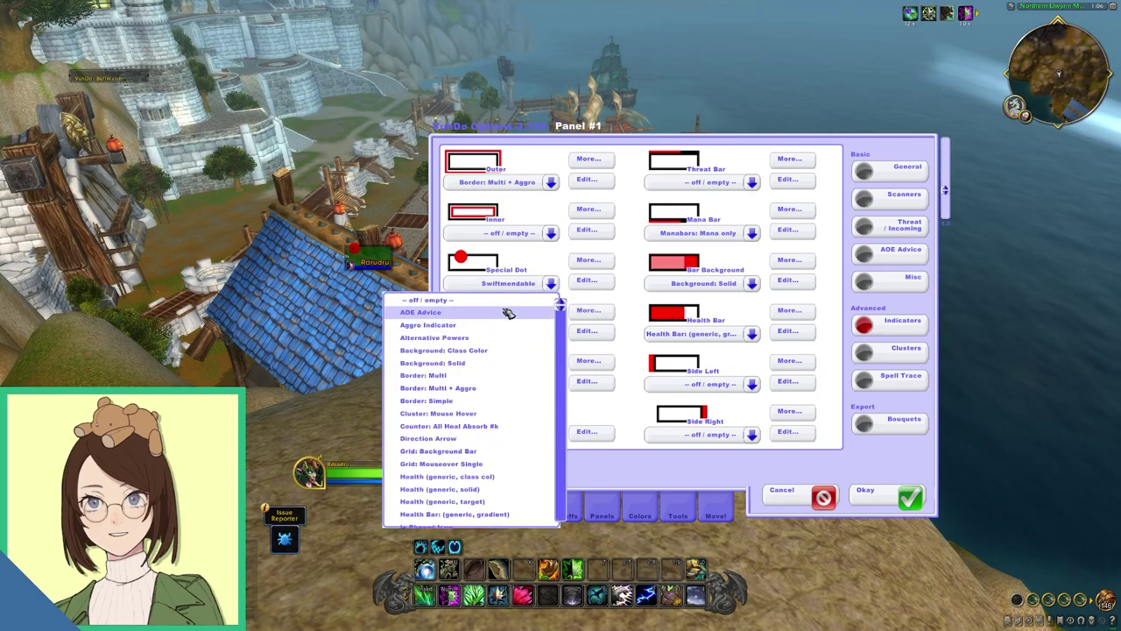
{"action": "left_click", "coordinate": [506, 299]}
{"action": "left_click", "coordinate": [350, 261]}
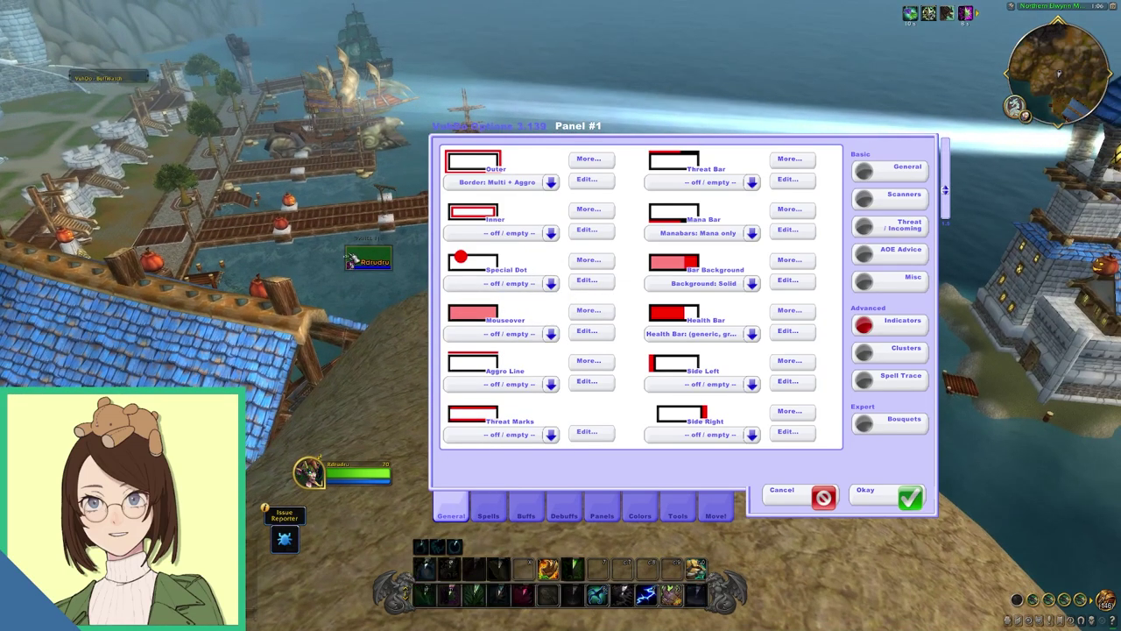
{"action": "mouse_move", "coordinate": [383, 367]}
{"action": "left_mouse_down"}
{"action": "mouse_move", "coordinate": [333, 368]}
{"action": "mouse_move", "coordinate": [382, 368]}
{"action": "left_mouse_up"}
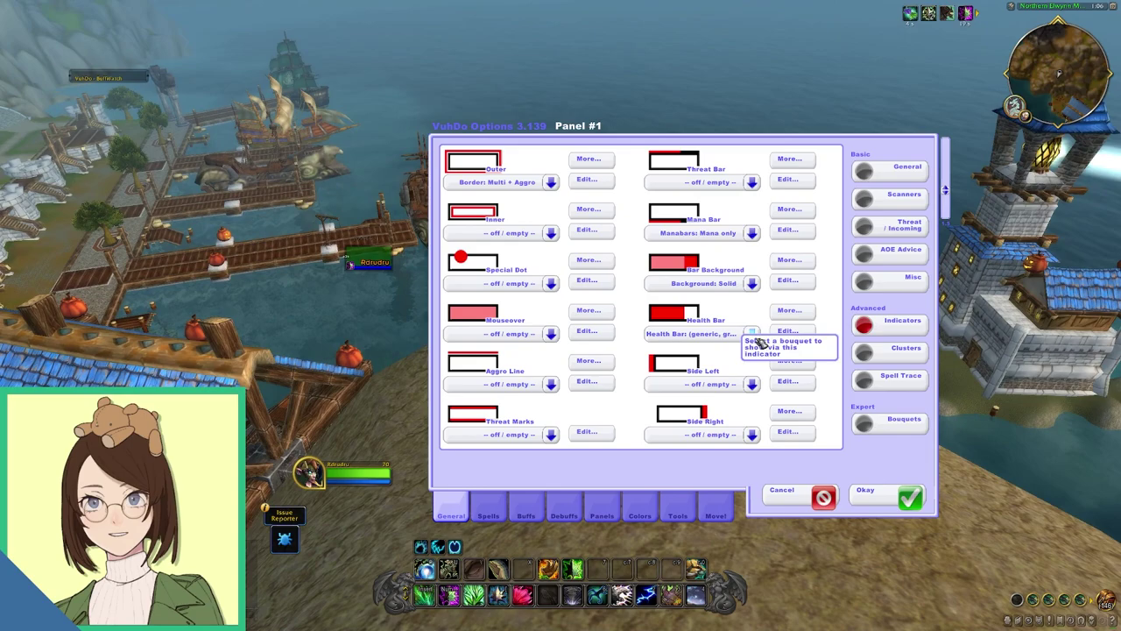
{"action": "left_click", "coordinate": [753, 336]}
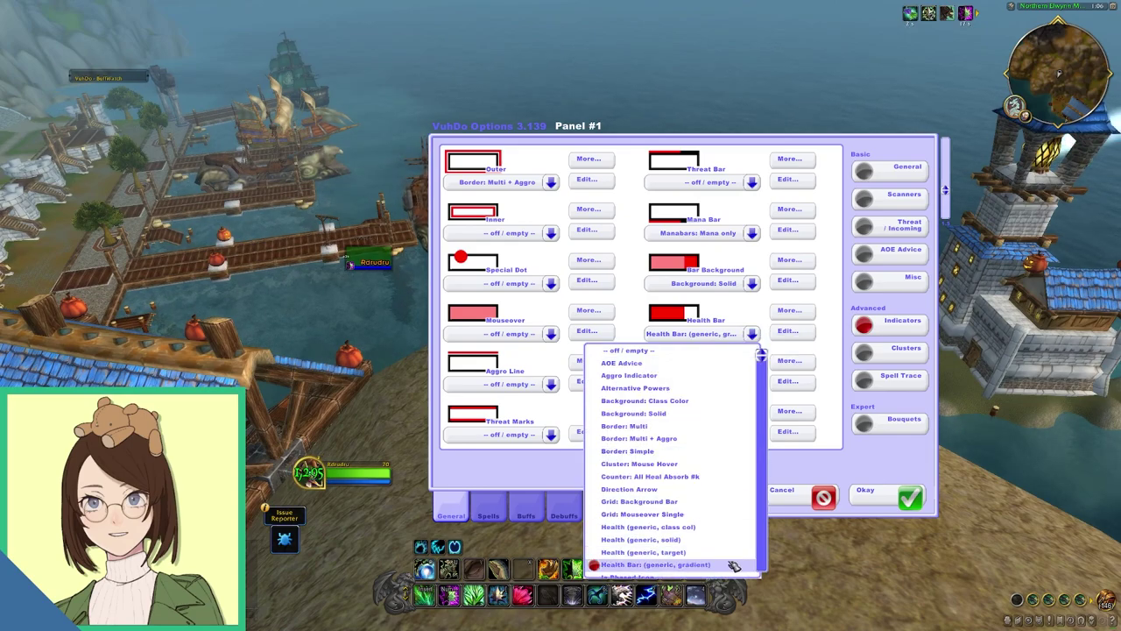
{"action": "left_click", "coordinate": [752, 333]}
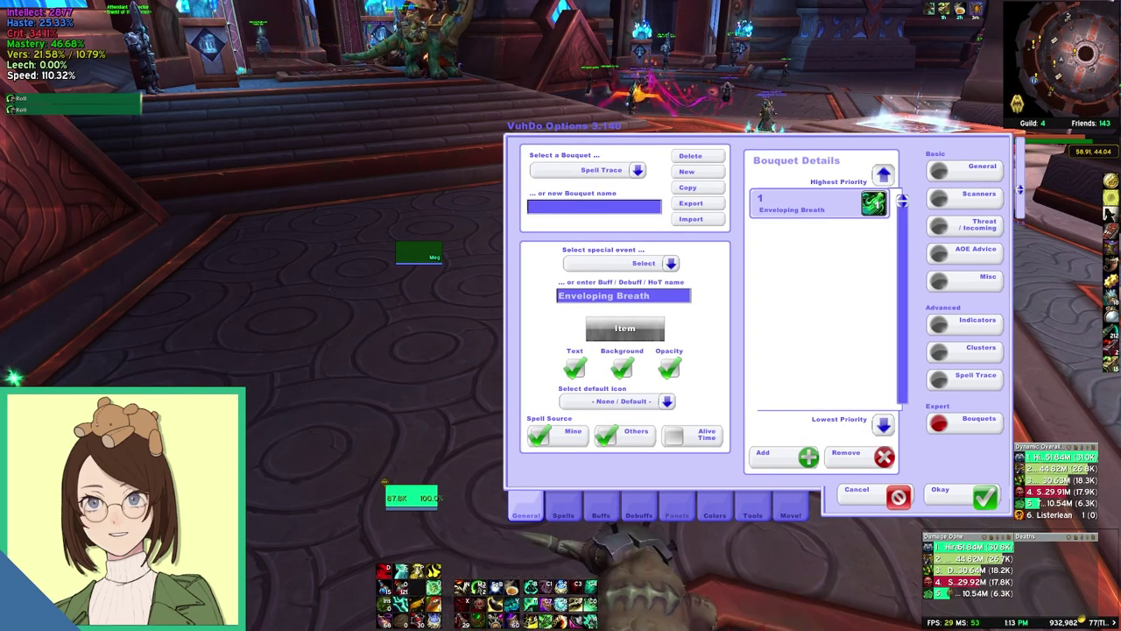
Step: Examine the Spell Trace bouquet's Enveloping Breath entry, the list of available bouquets and the default icon choices
{"action": "key", "text": "w"}
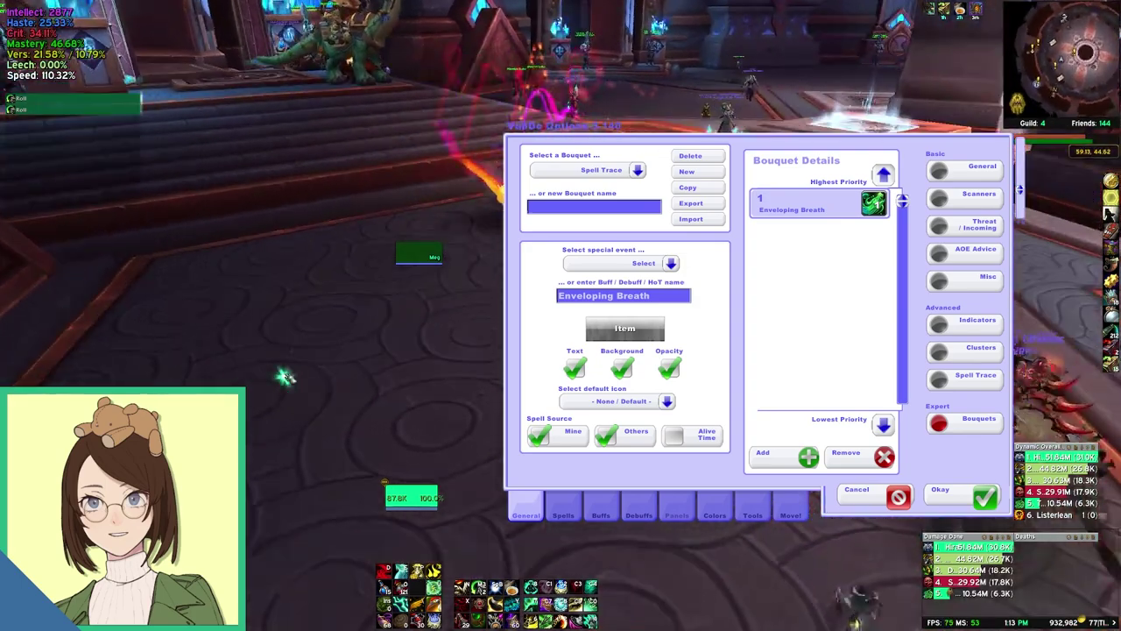
{"action": "left_click_drag", "start_coordinate": [299, 364], "coordinate": [337, 366]}
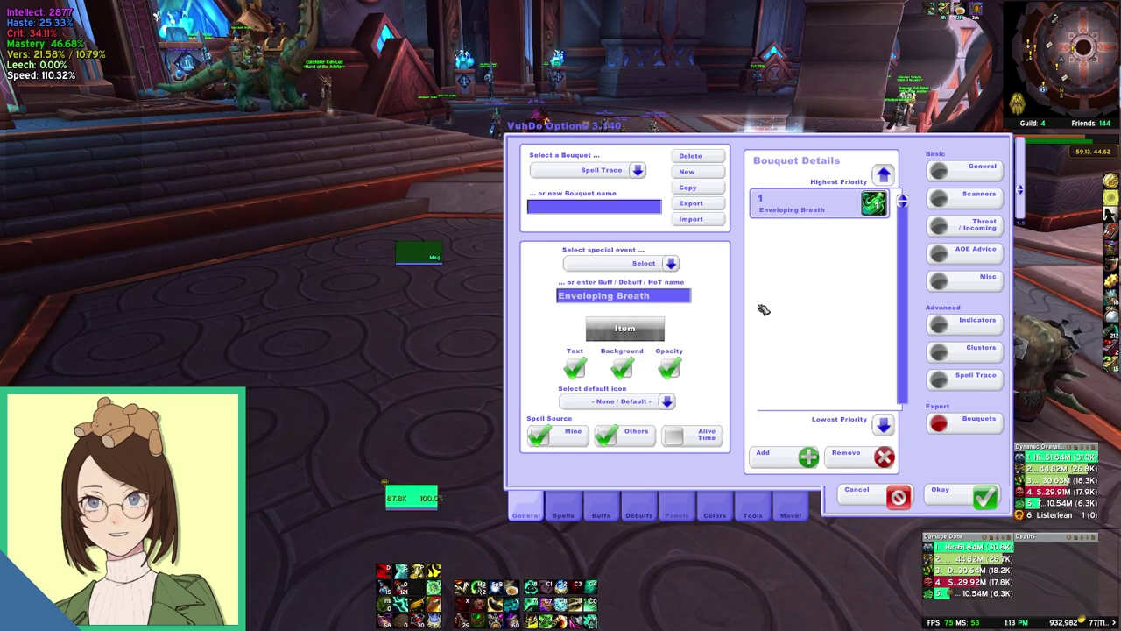
{"action": "left_click", "coordinate": [640, 170]}
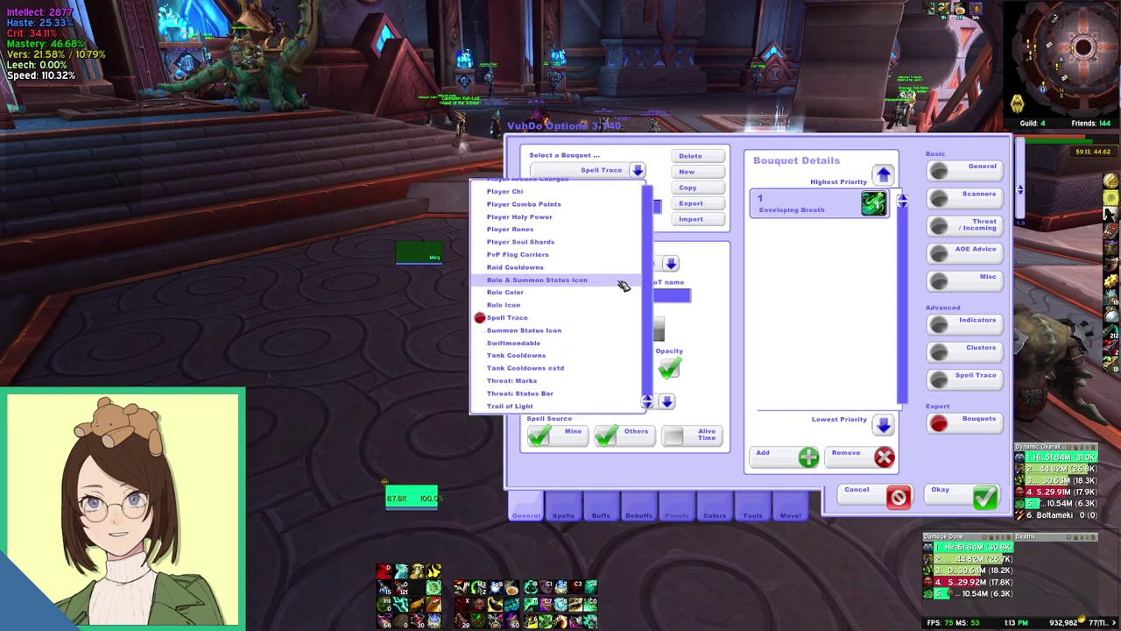
{"action": "left_click", "coordinate": [644, 172]}
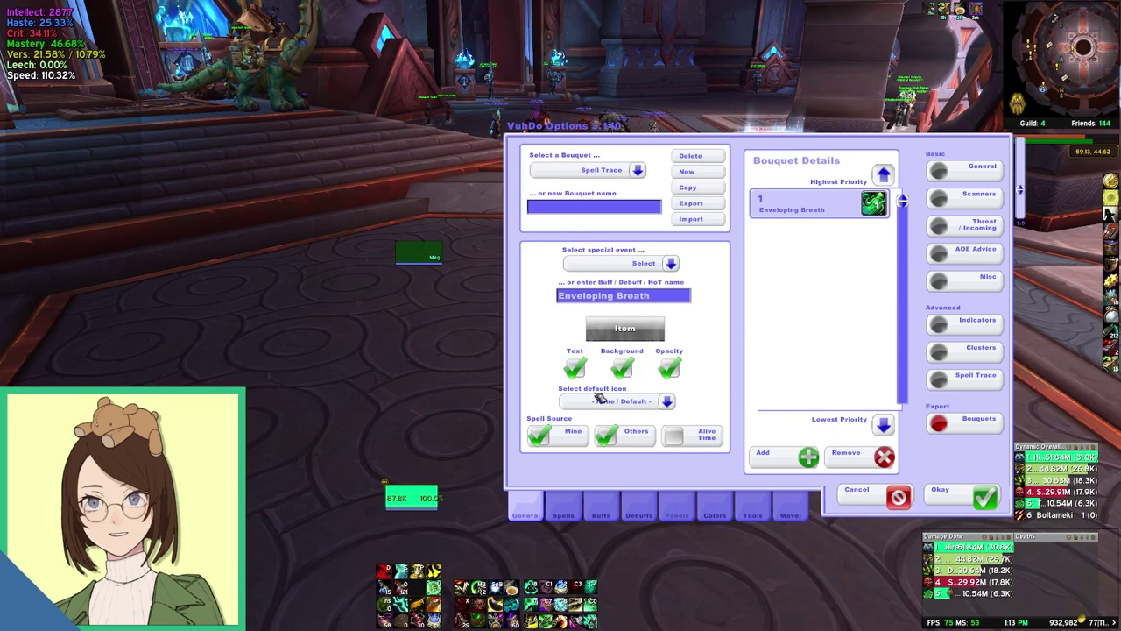
{"action": "left_click", "coordinate": [667, 403]}
{"action": "left_click", "coordinate": [536, 374]}
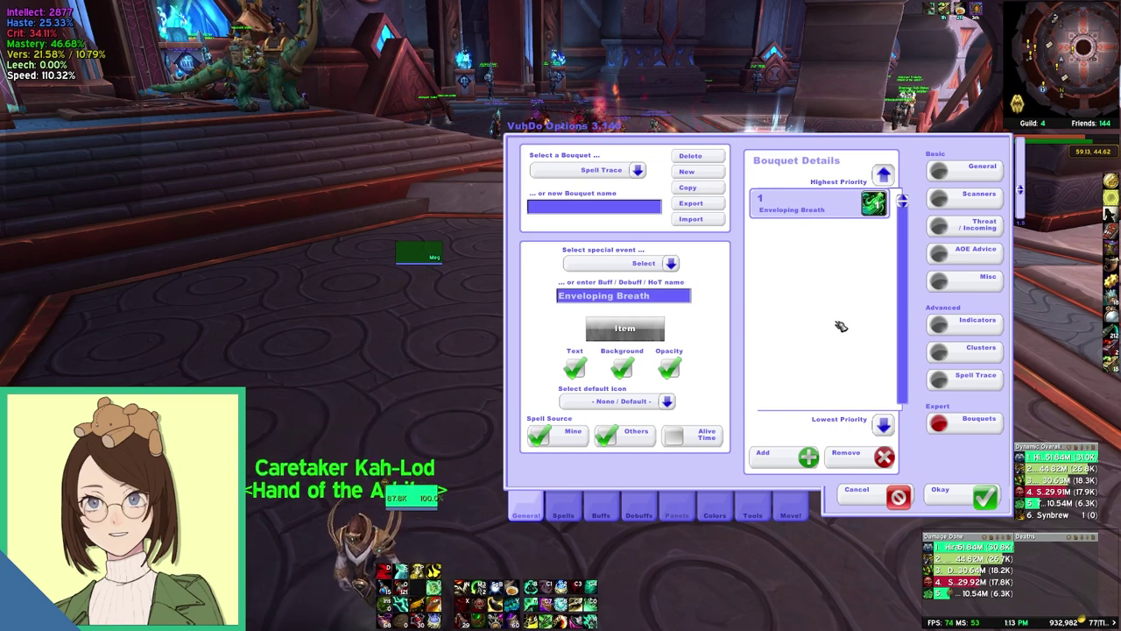
Step: Select the Spell Trace bouquet for HoT icon slot 4 on Panel #1, and test it with Chi-Ji and Enveloping Mist
{"action": "left_click", "coordinate": [678, 515]}
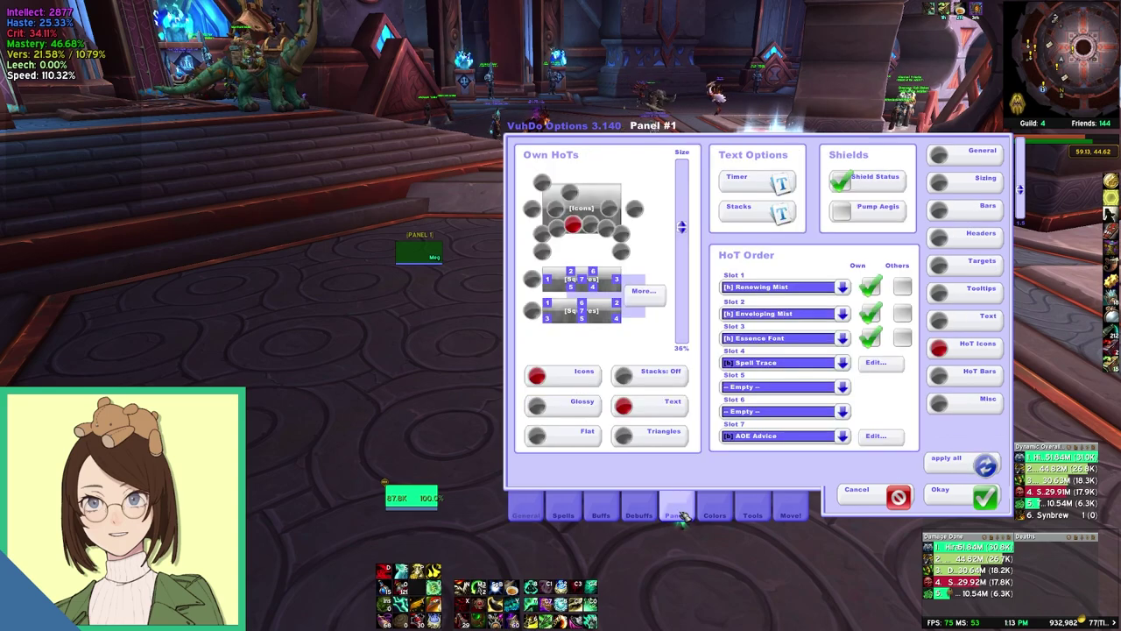
{"action": "left_click", "coordinate": [842, 363]}
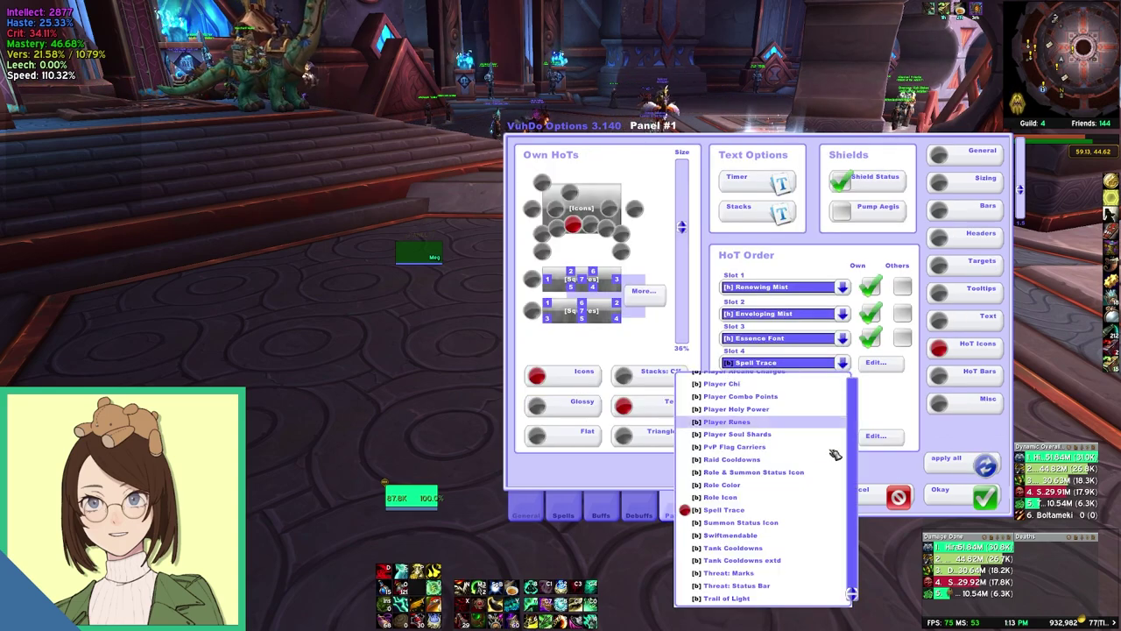
{"action": "left_click", "coordinate": [833, 512]}
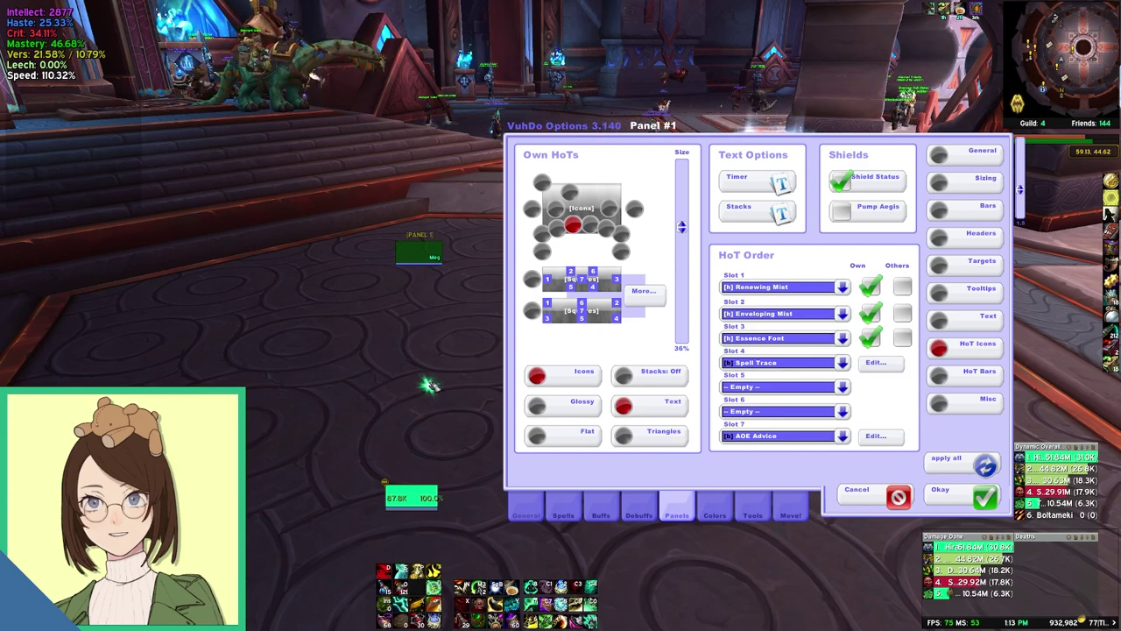
{"action": "key", "text": "3"}
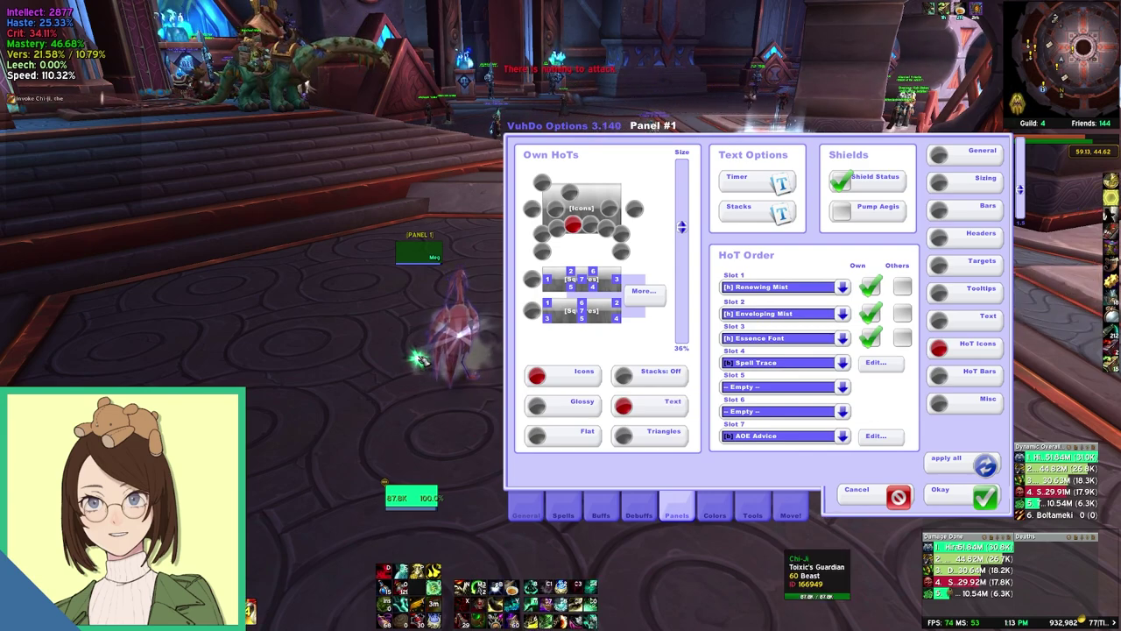
{"action": "left_click", "coordinate": [418, 249]}
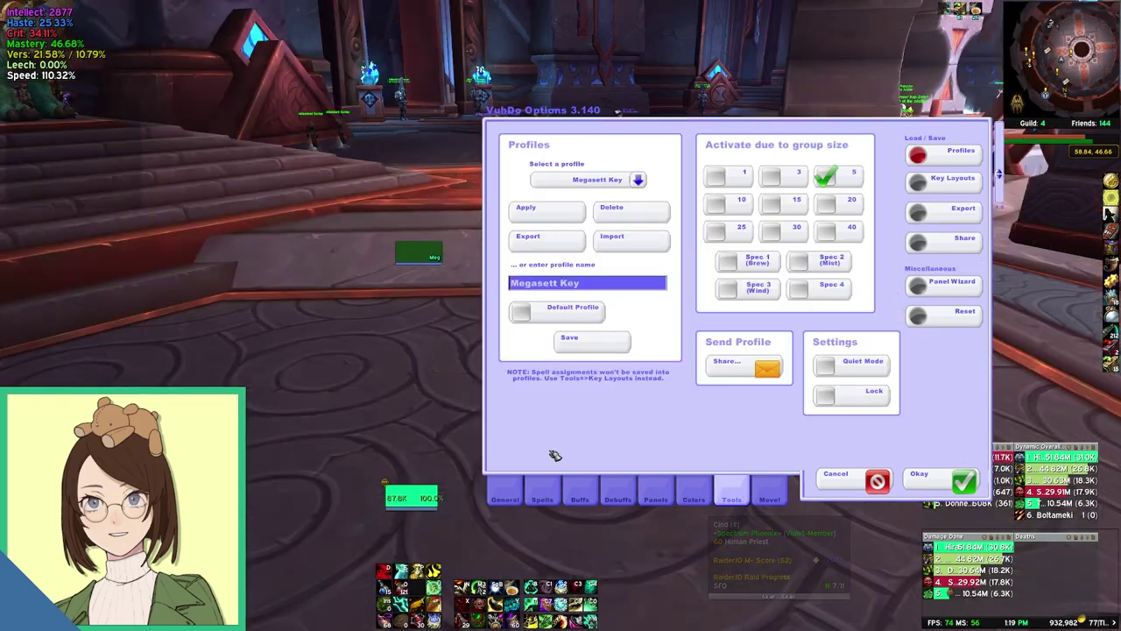
Step: Examine the color settings for states, modes, powers, HoTs, classes, raid icons and target unit
{"action": "left_click", "coordinate": [689, 497]}
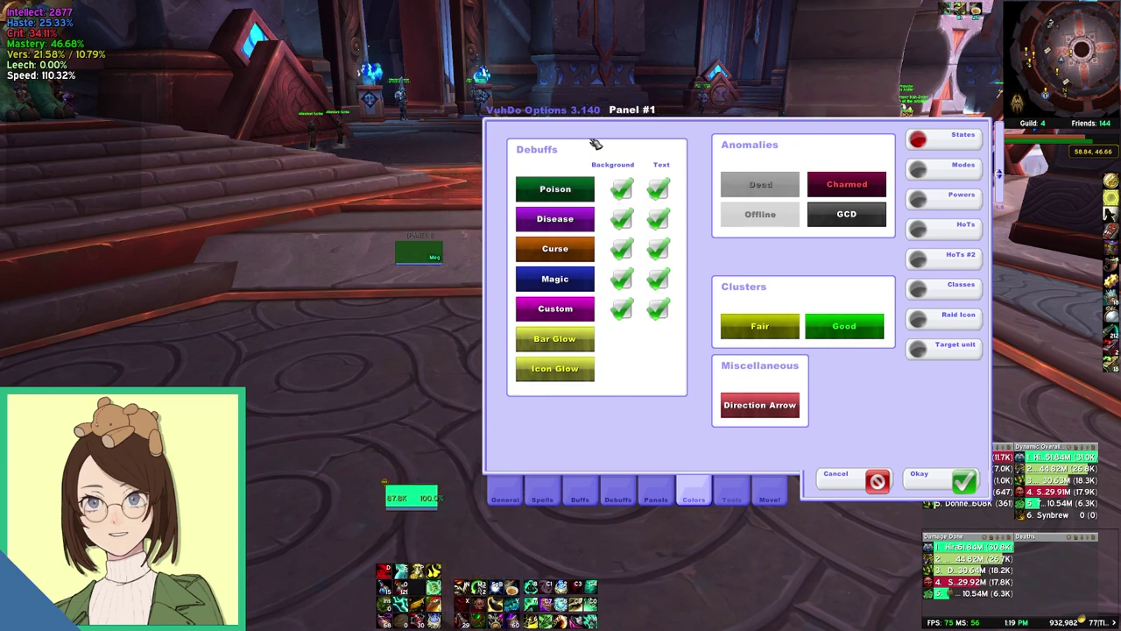
{"action": "left_click", "coordinate": [918, 170]}
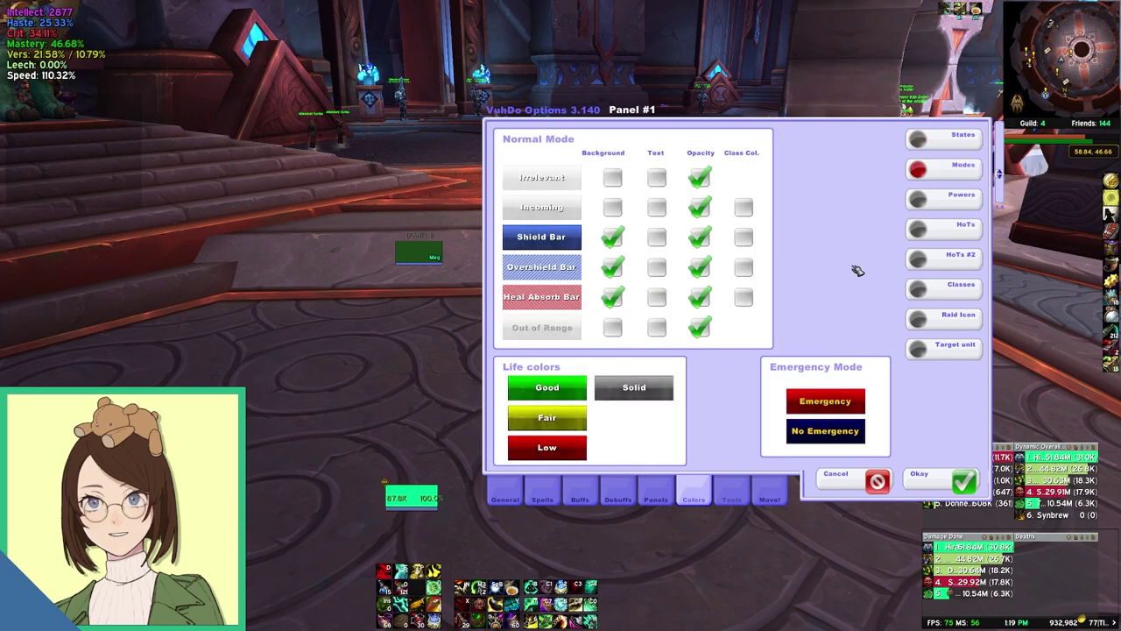
{"action": "left_click", "coordinate": [969, 201]}
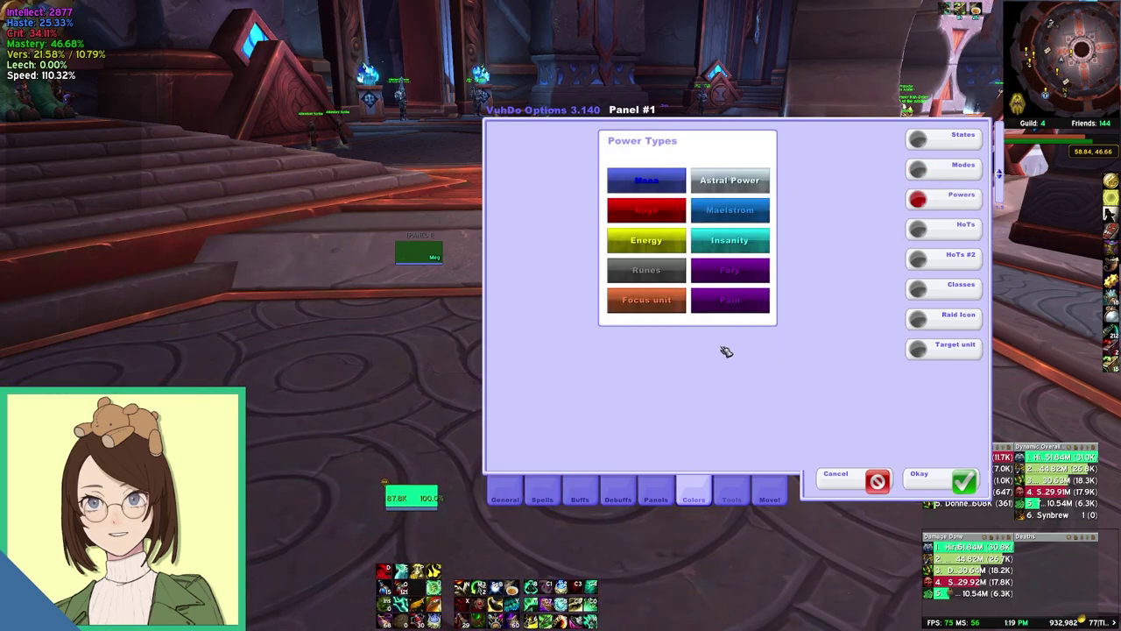
{"action": "left_click", "coordinate": [920, 229]}
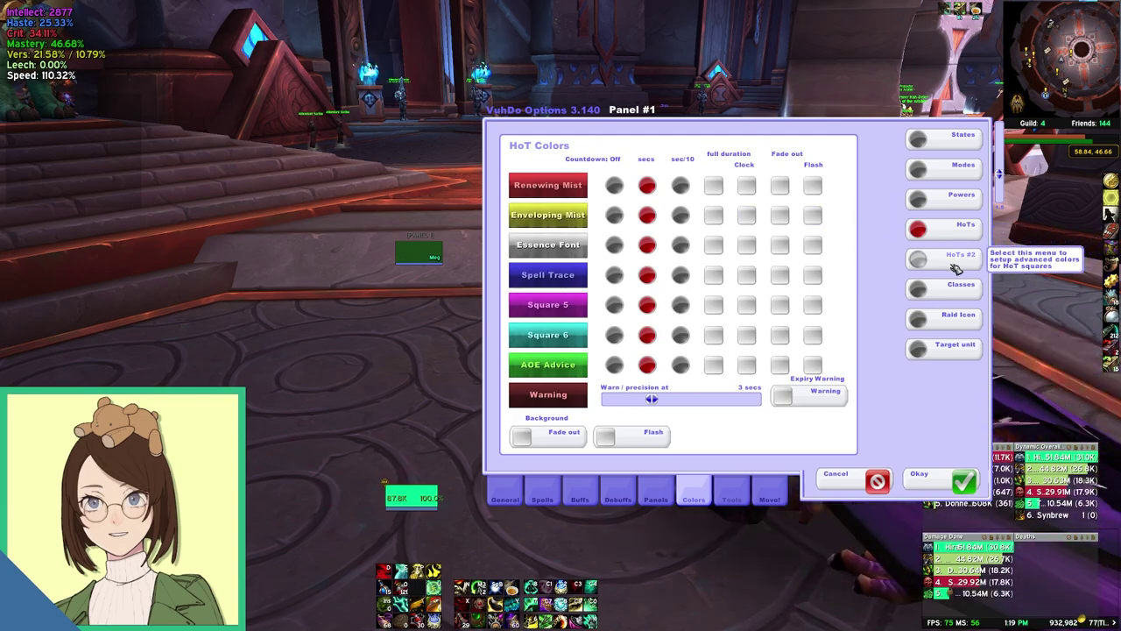
{"action": "left_click", "coordinate": [920, 289]}
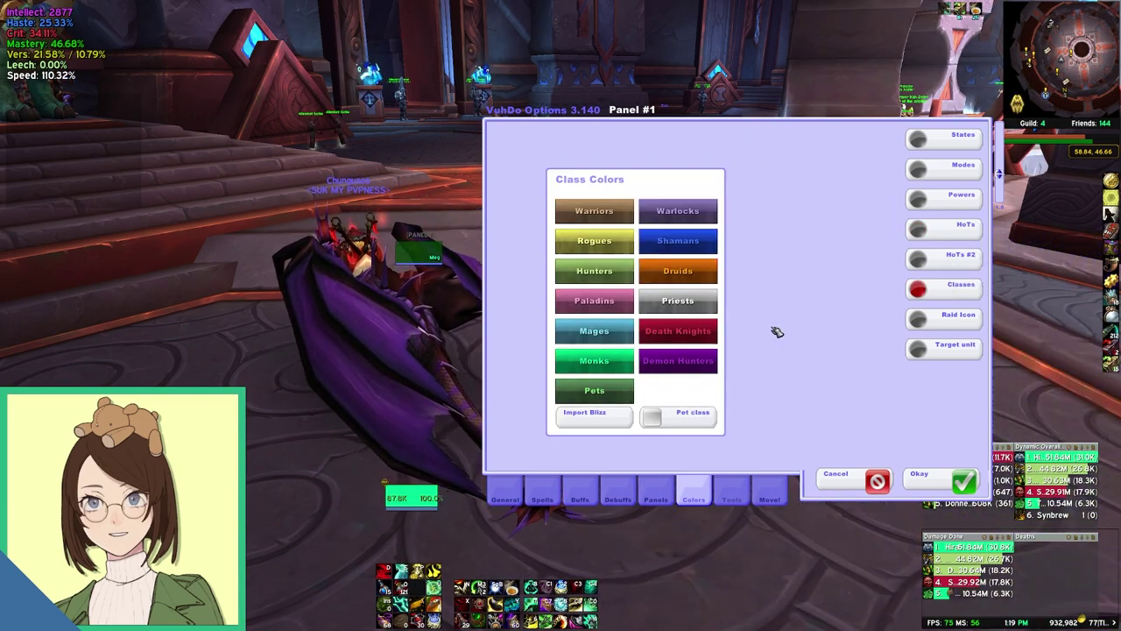
{"action": "left_click", "coordinate": [939, 318]}
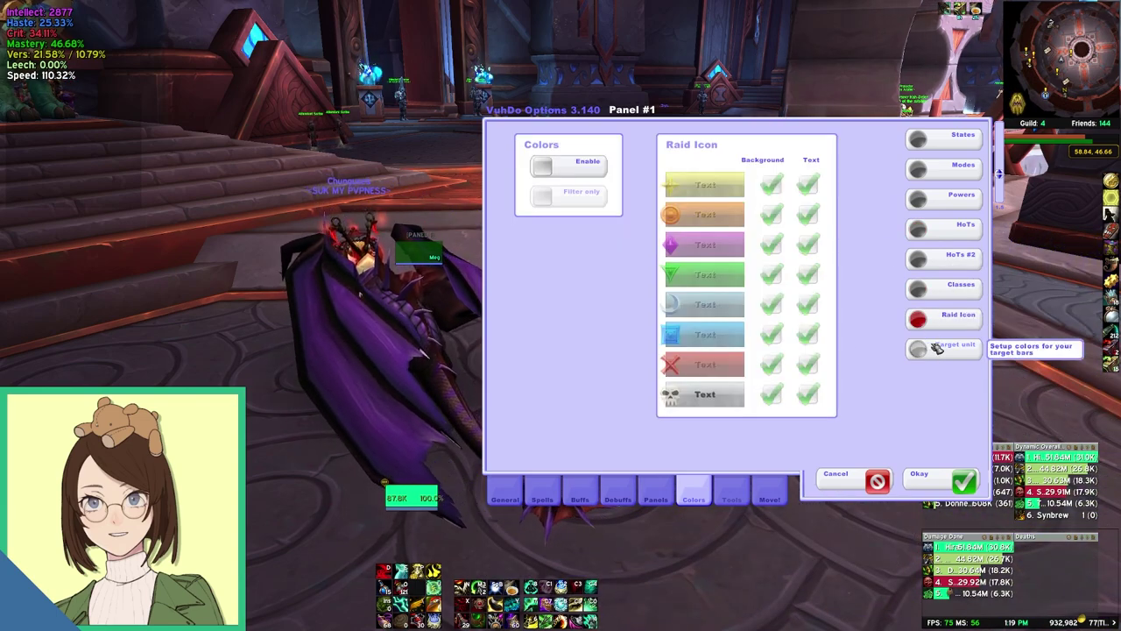
{"action": "left_click", "coordinate": [944, 346]}
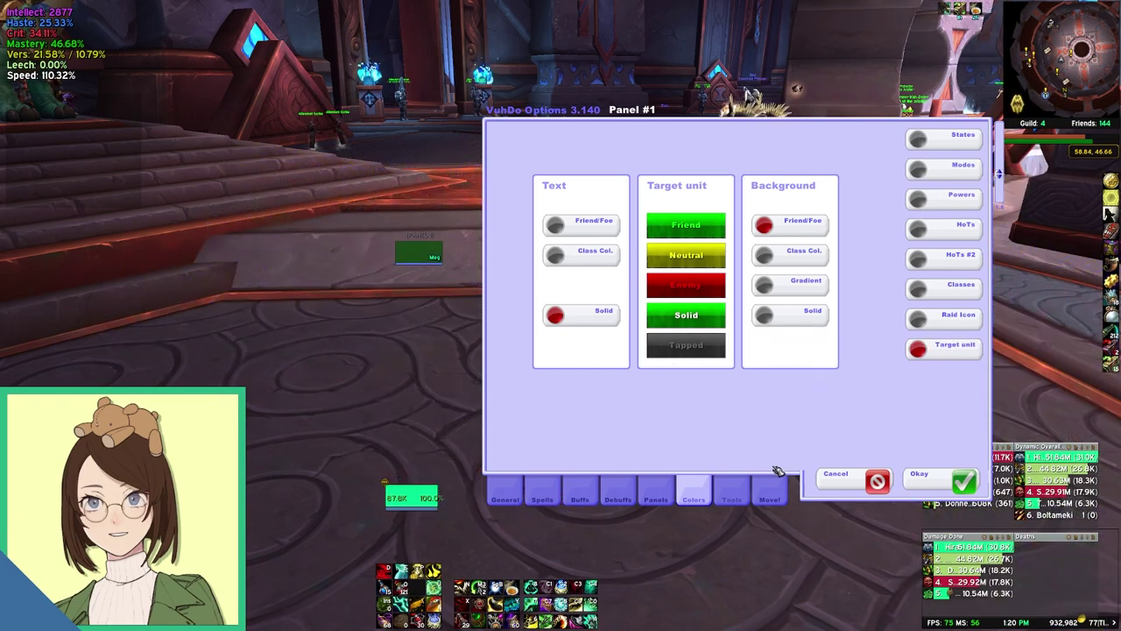
{"action": "left_click", "coordinate": [932, 142]}
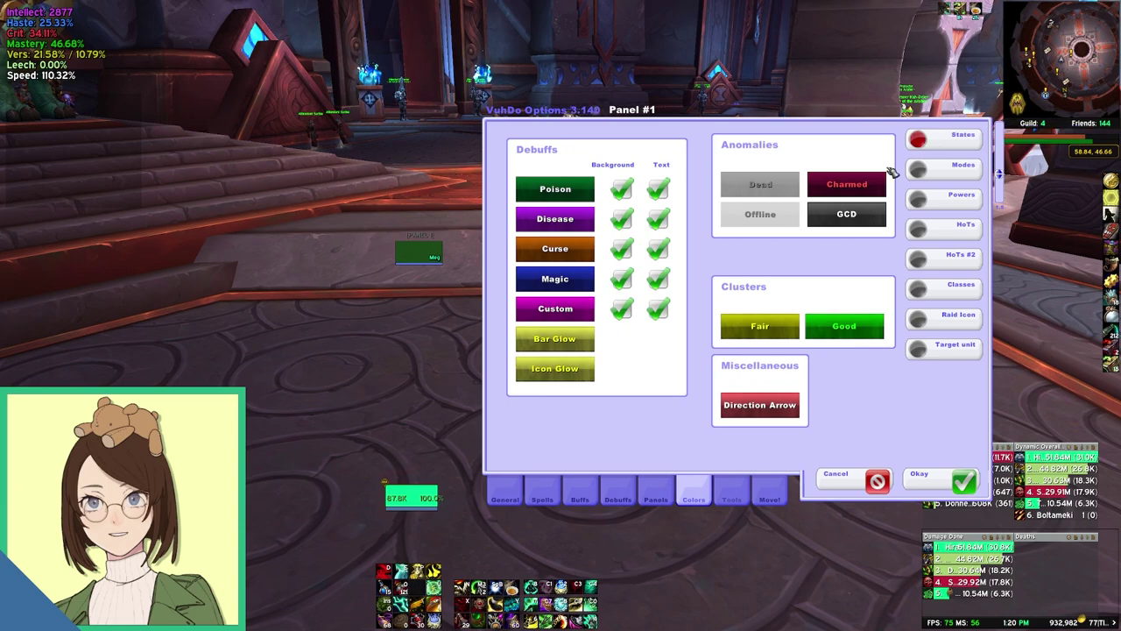
Step: Check the list of saved profiles and the profile import window, leaving it without importing anything
{"action": "left_click", "coordinate": [742, 487]}
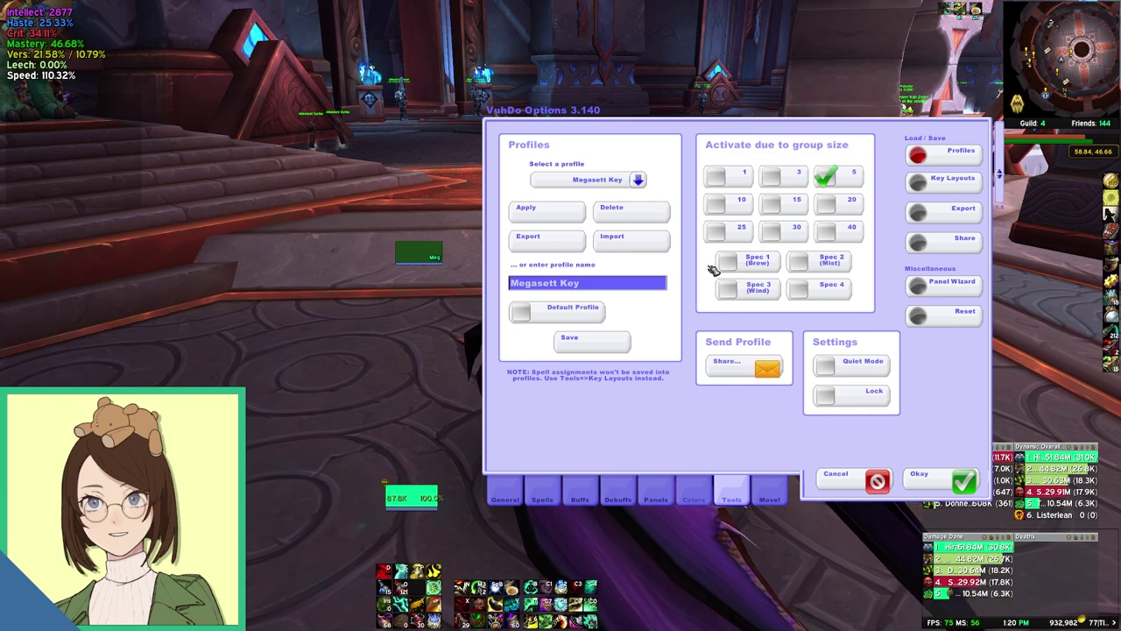
{"action": "left_click", "coordinate": [640, 179]}
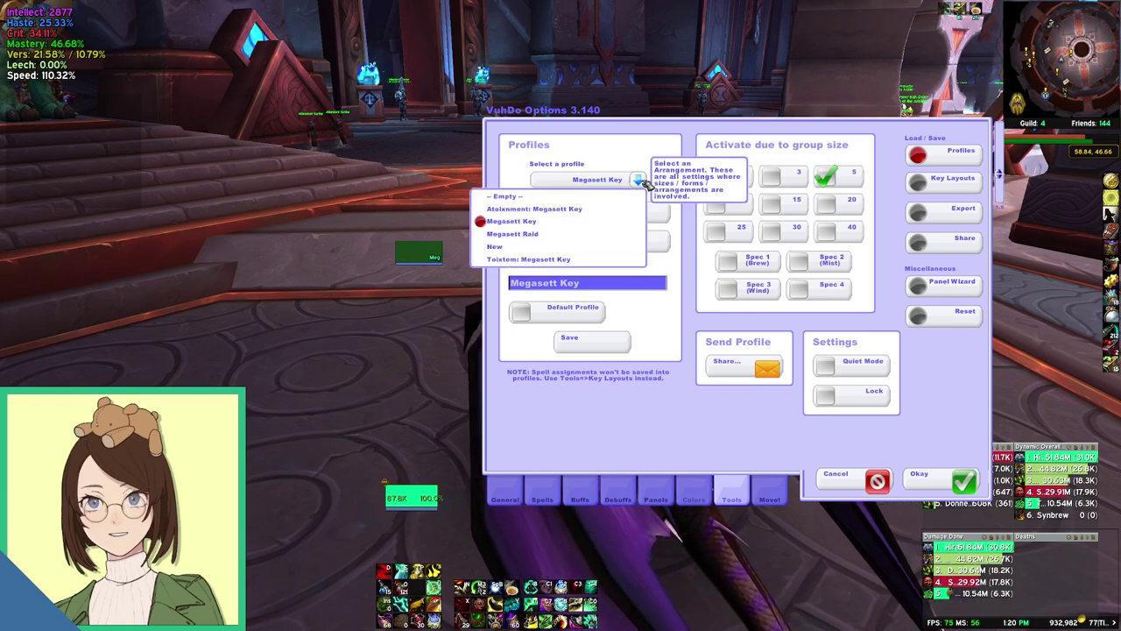
{"action": "left_click", "coordinate": [641, 180]}
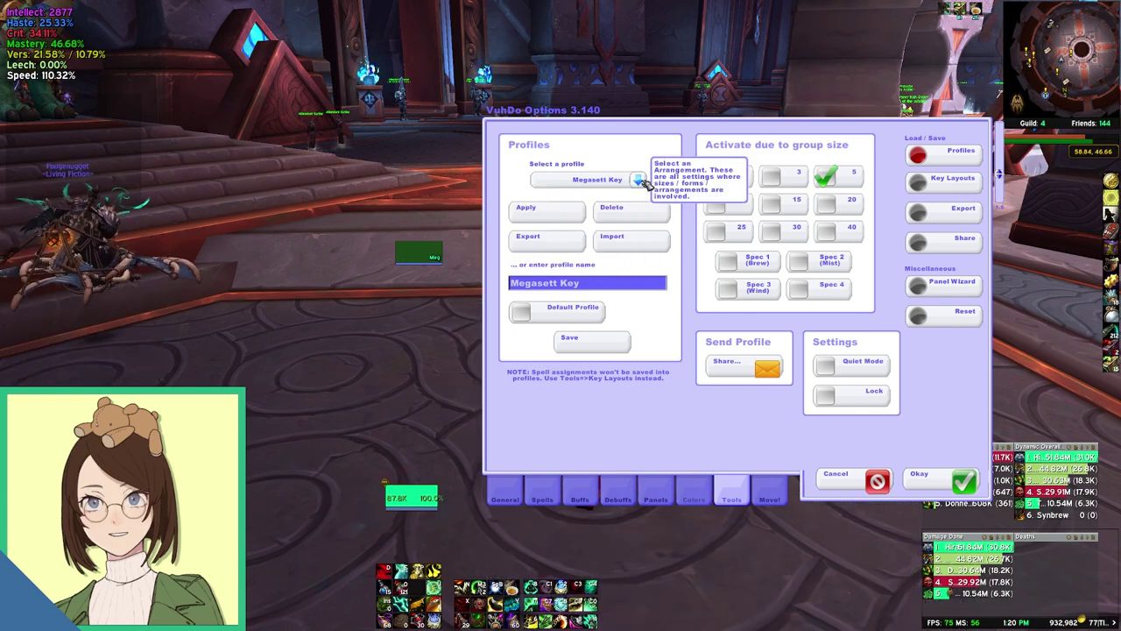
{"action": "left_click_drag", "start_coordinate": [640, 128], "coordinate": [656, 135]}
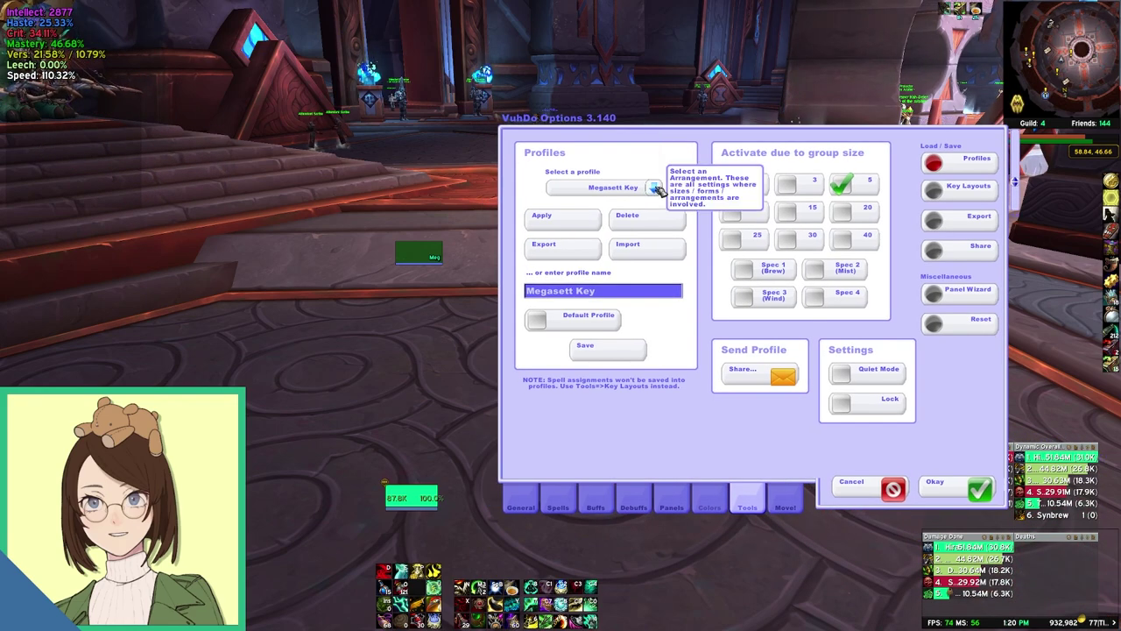
{"action": "left_click", "coordinate": [654, 187]}
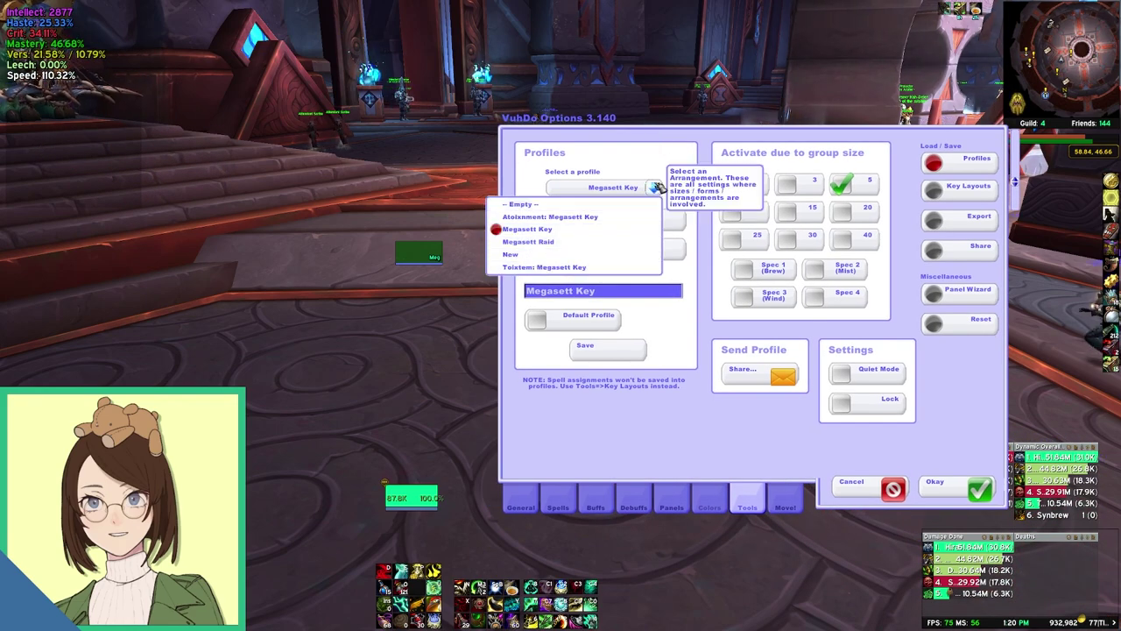
{"action": "left_click", "coordinate": [656, 185]}
{"action": "left_click", "coordinate": [665, 250]}
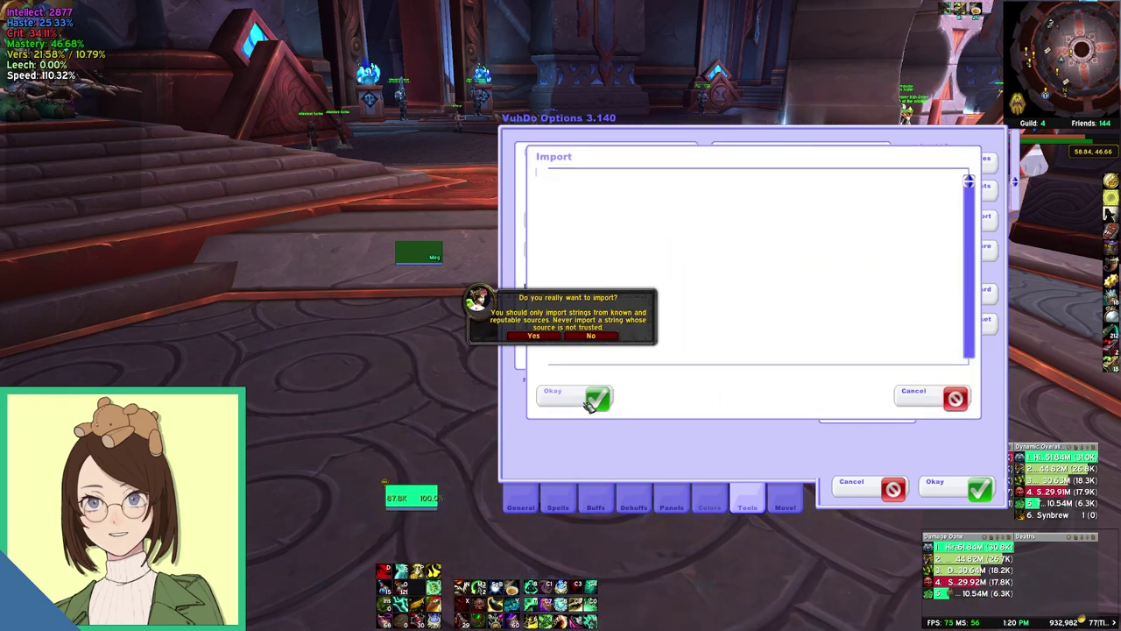
{"action": "left_click", "coordinate": [934, 404]}
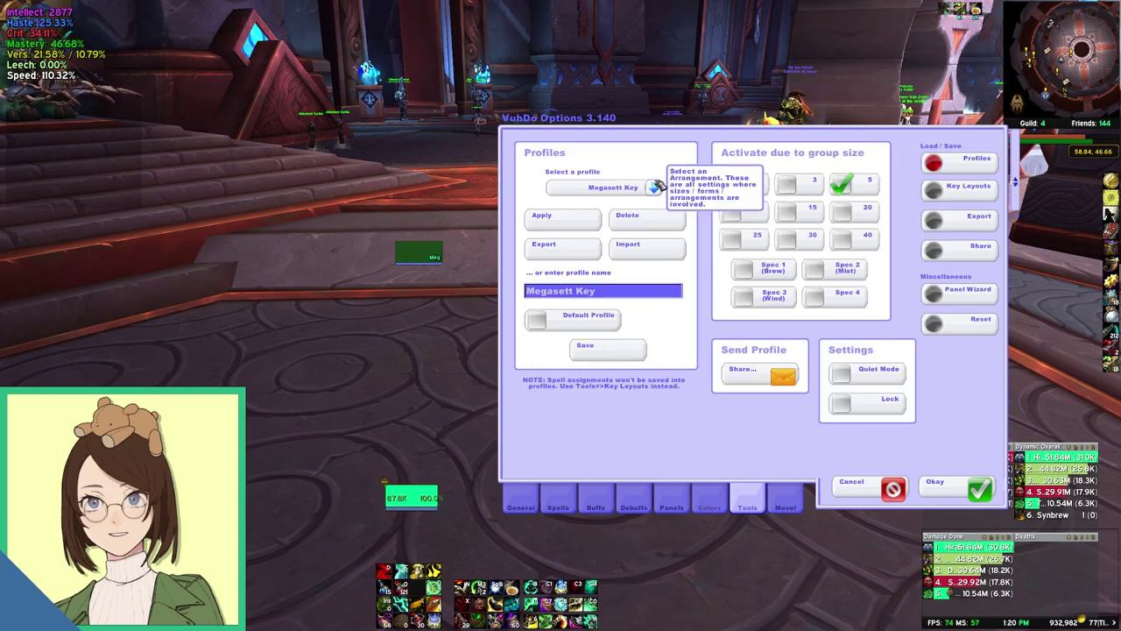
Step: Generate the export string of the Megasett Key profile, select all of its text and close the export window
{"action": "left_click", "coordinate": [565, 248]}
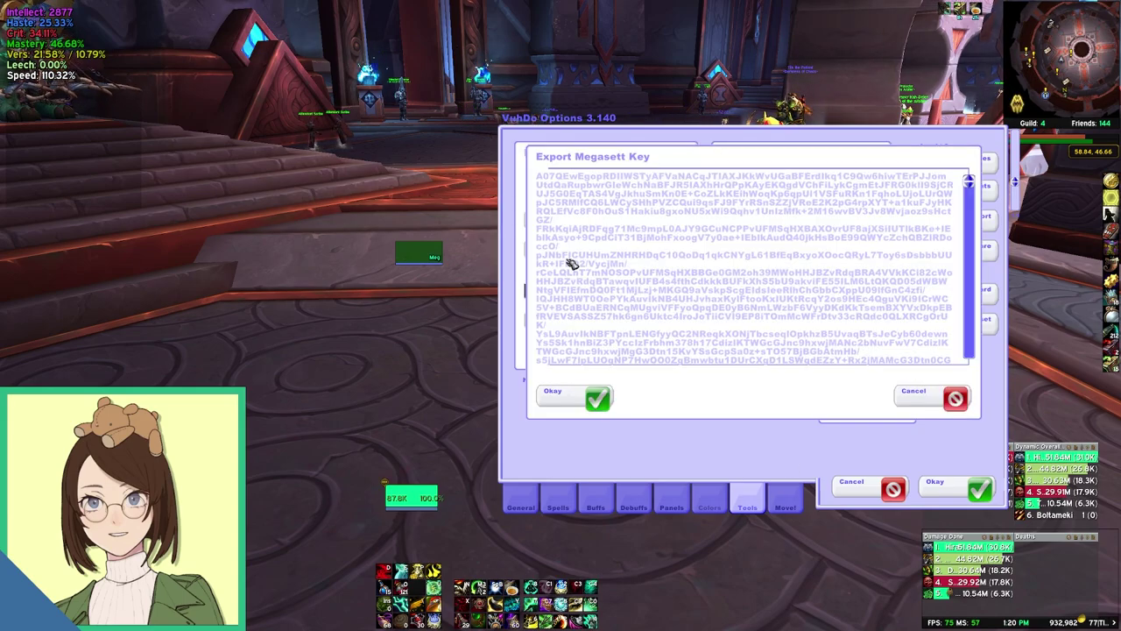
{"action": "key", "text": "ctrl+a"}
{"action": "left_click_drag", "start_coordinate": [970, 185], "coordinate": [984, 166]}
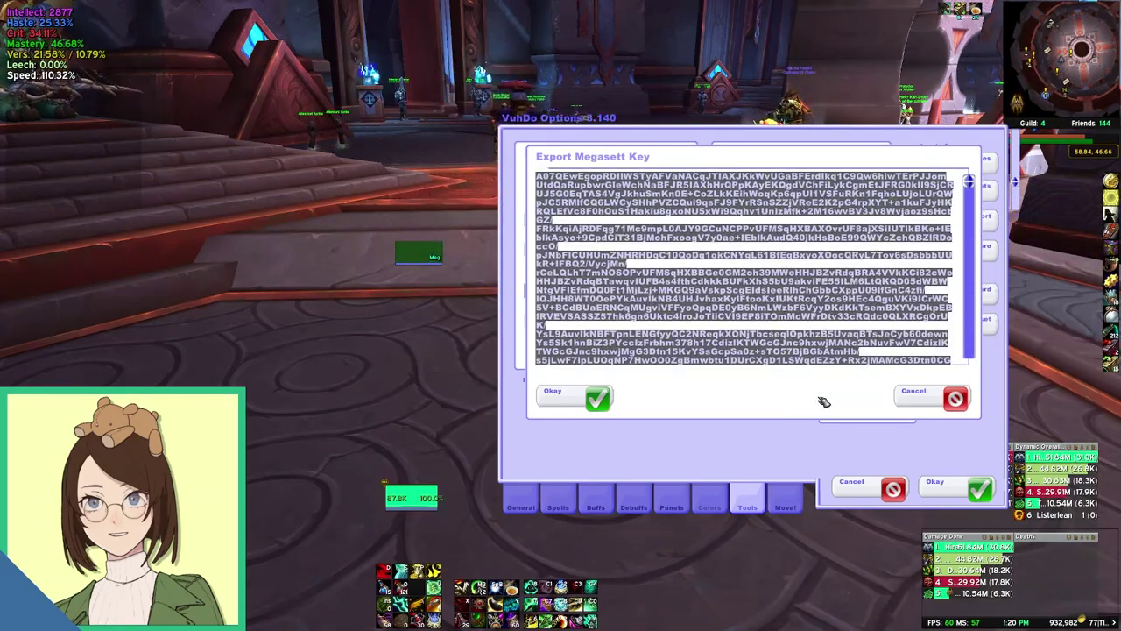
{"action": "left_click", "coordinate": [913, 396]}
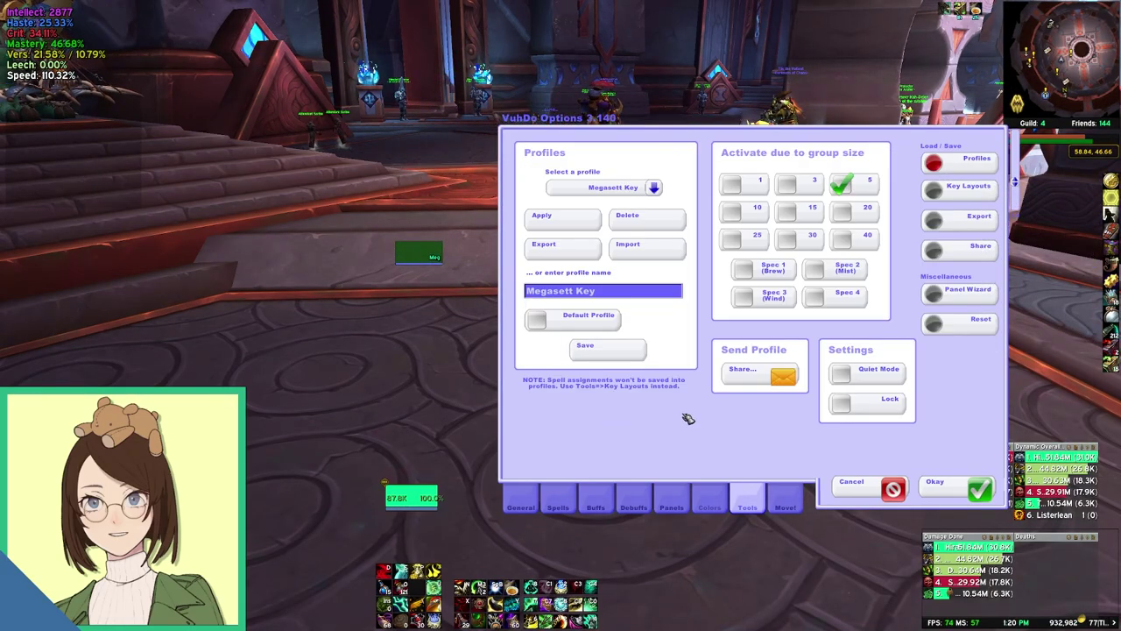